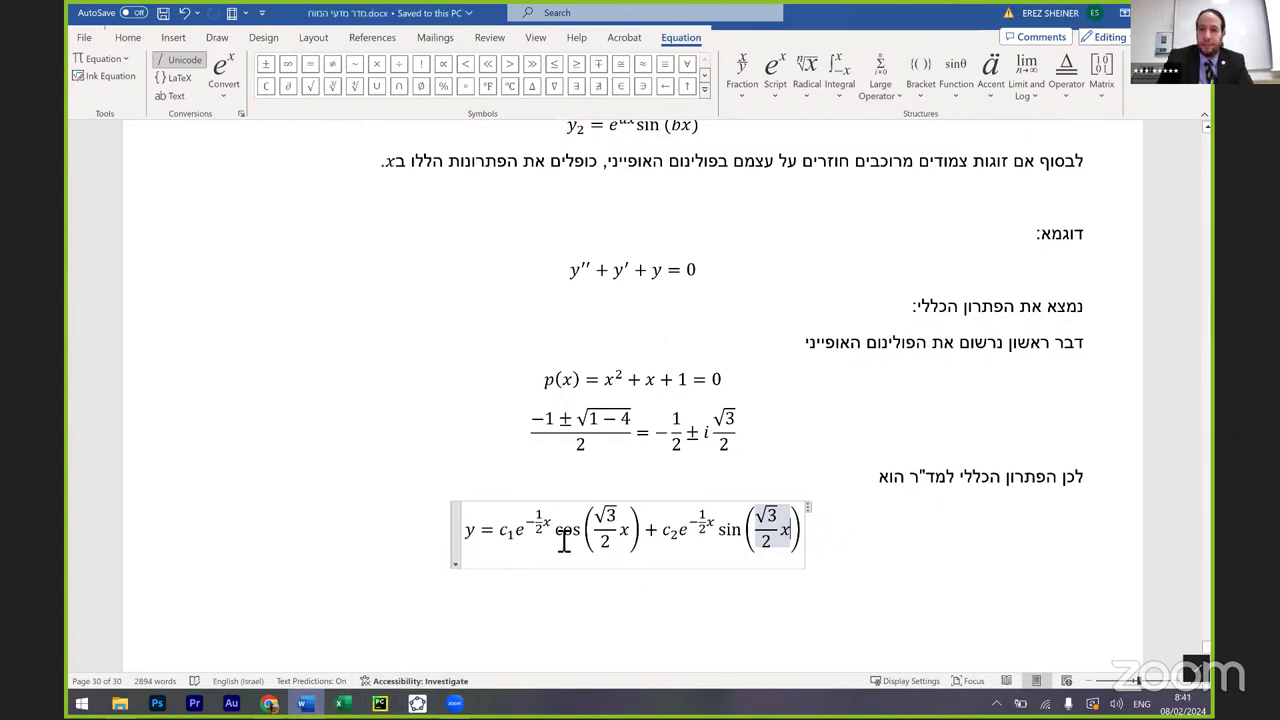
Switch to WolframAlpha in the browser, solve y''+y'+y=0 and examine its differential equation solution
left_click(269, 703)
scroll(350, 459, "up", 10)
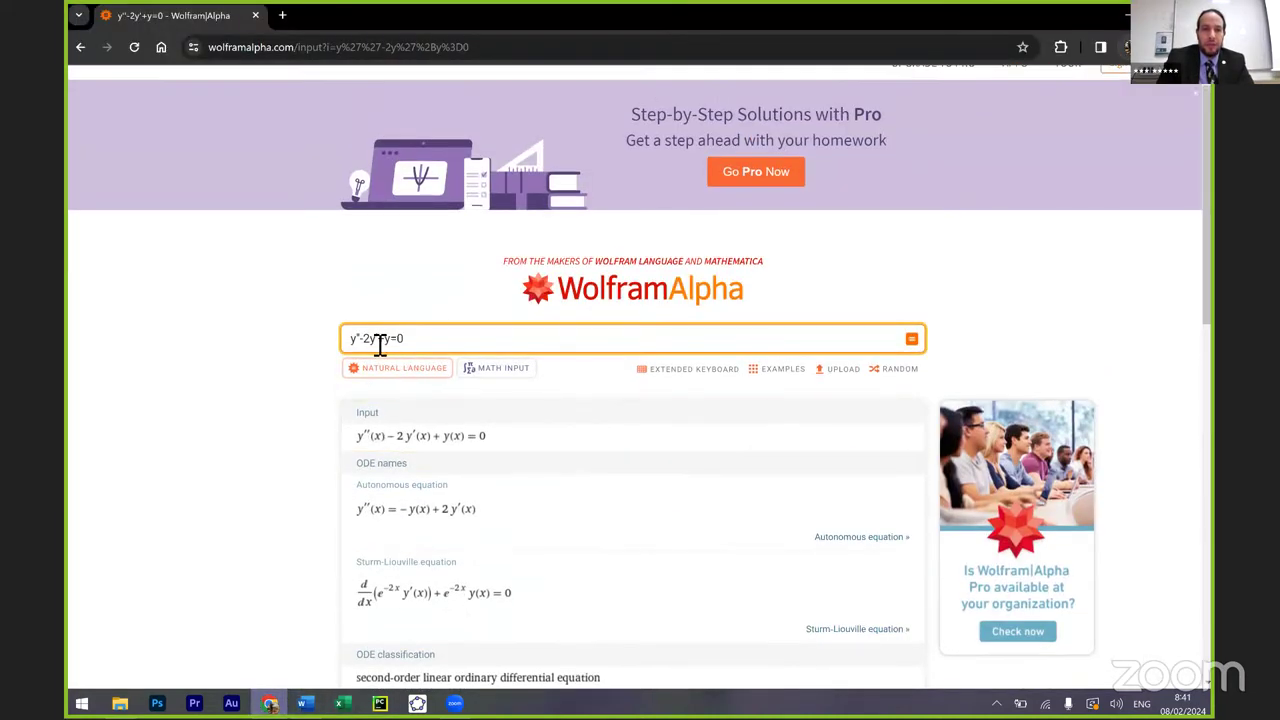
left_click(374, 342)
key("BackSpace")
key("BackSpace")
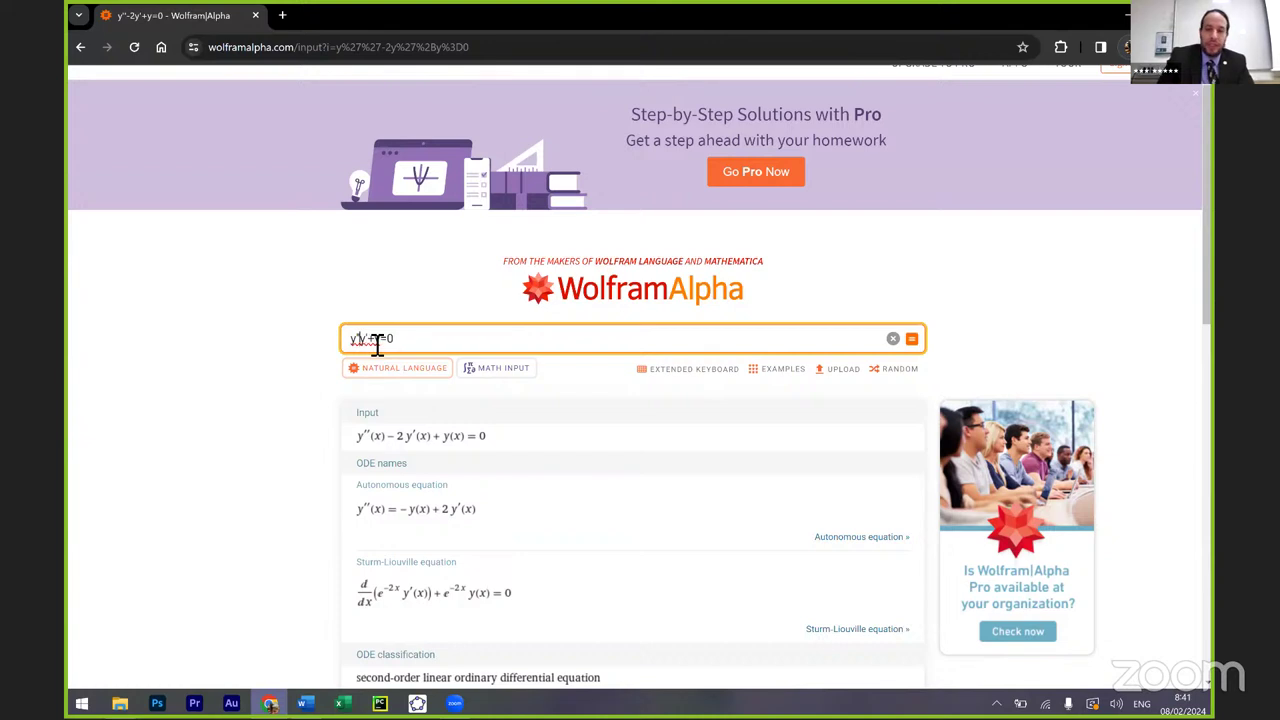
type("+")
key("Return")
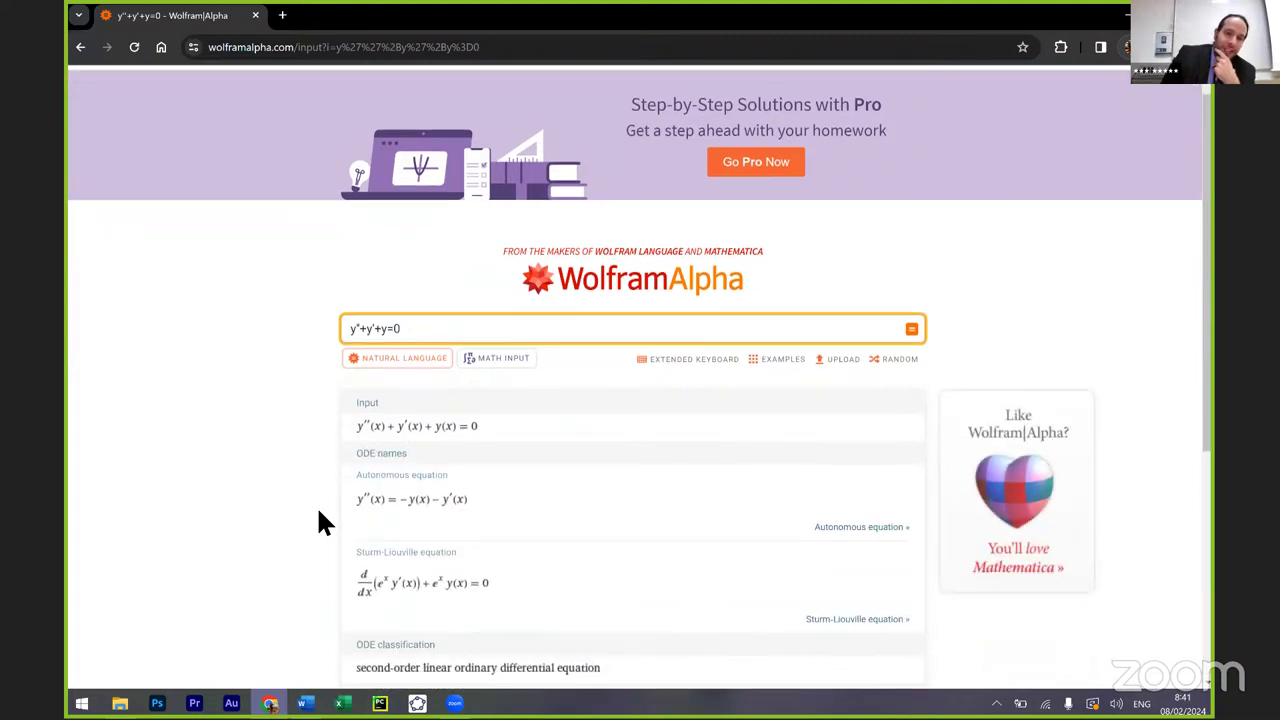
scroll(318, 512, "down", 3)
scroll(503, 430, "up", 5)
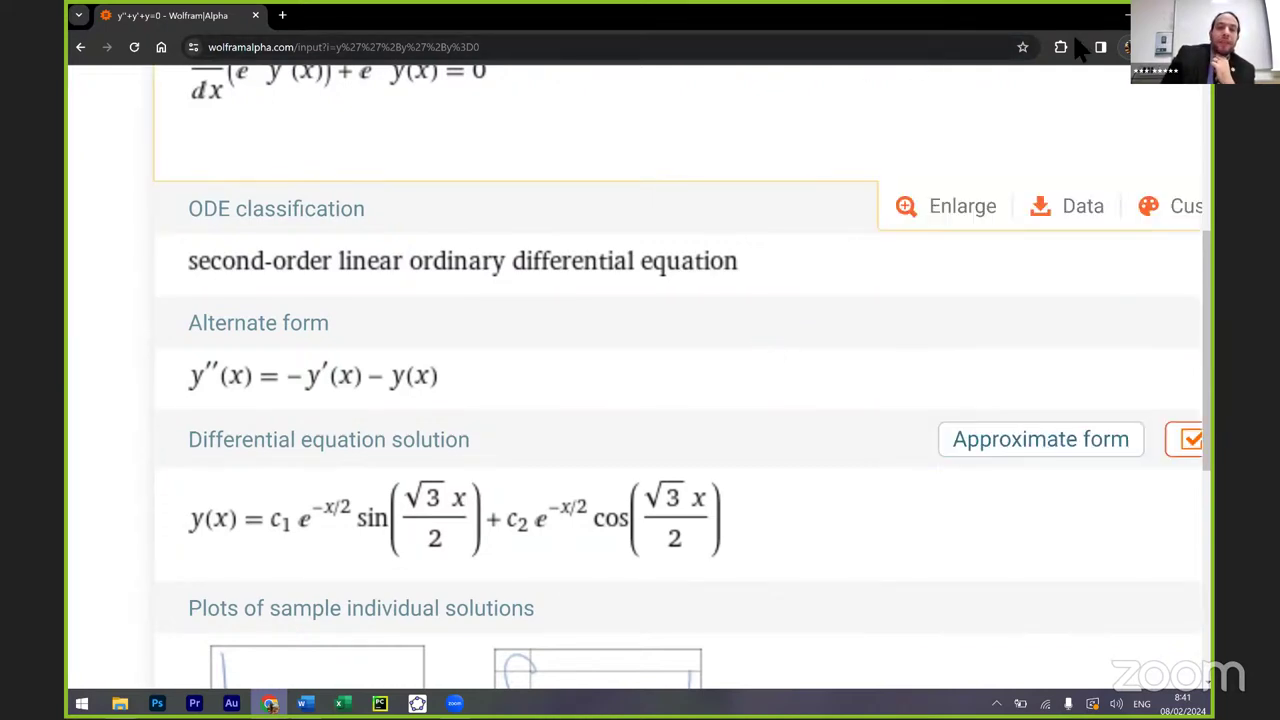
Switch back to the Word document and place the cursor before y' in the example equation y''+y'+y=0
left_click(305, 703)
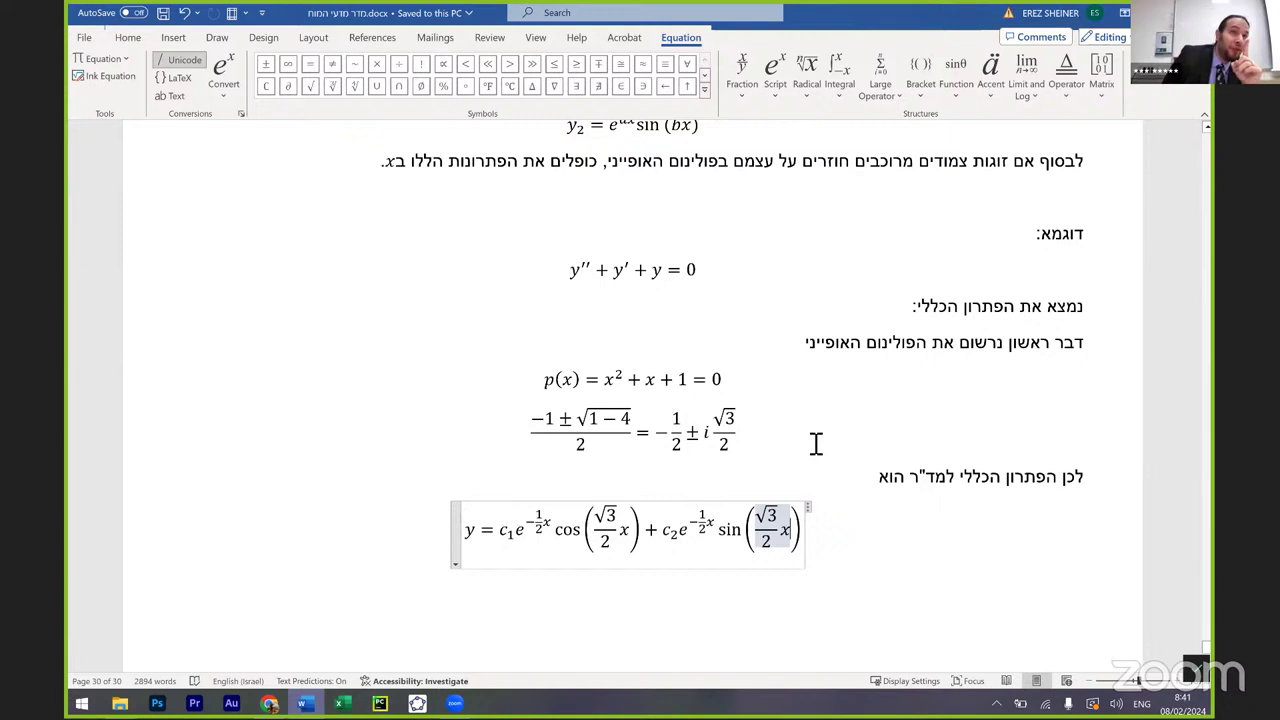
scroll(816, 443, "up", 1)
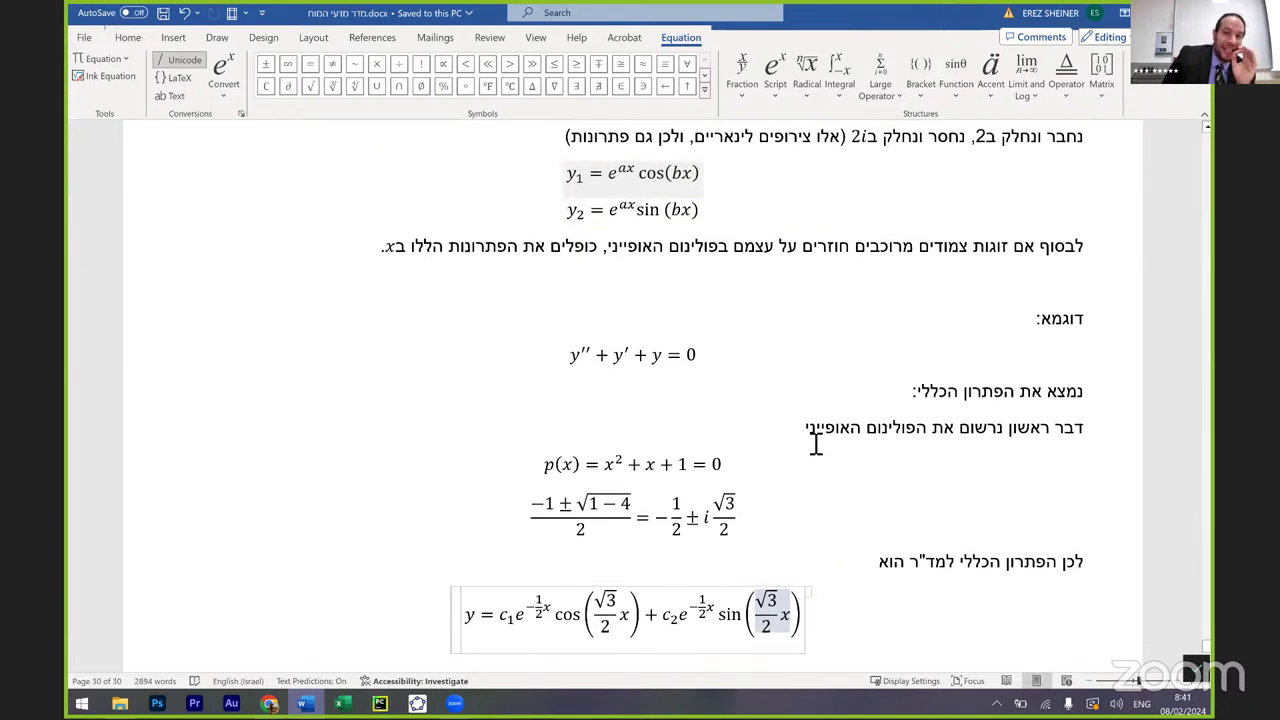
left_click(617, 325)
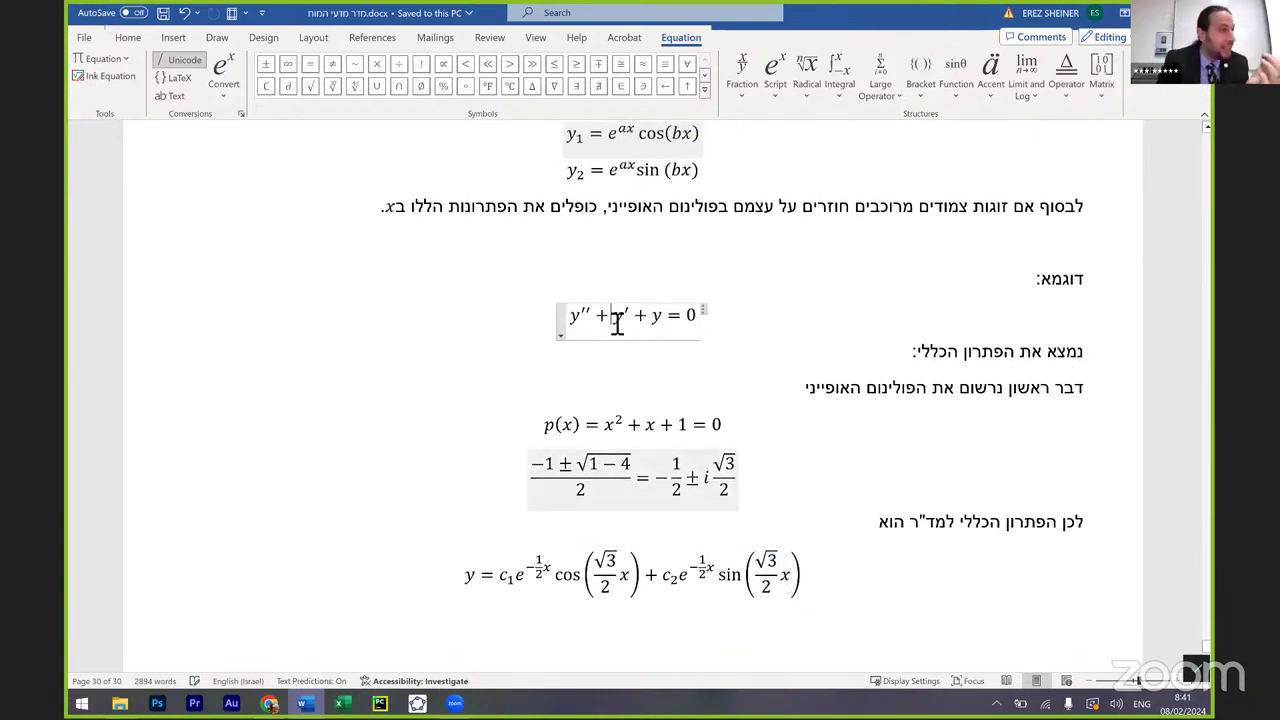
Switch to WolframAlpha, change the query to y''+xy'+y=0, solve it and examine the differential equation solution
key("alt+Tab")
scroll(327, 116, "up", 4)
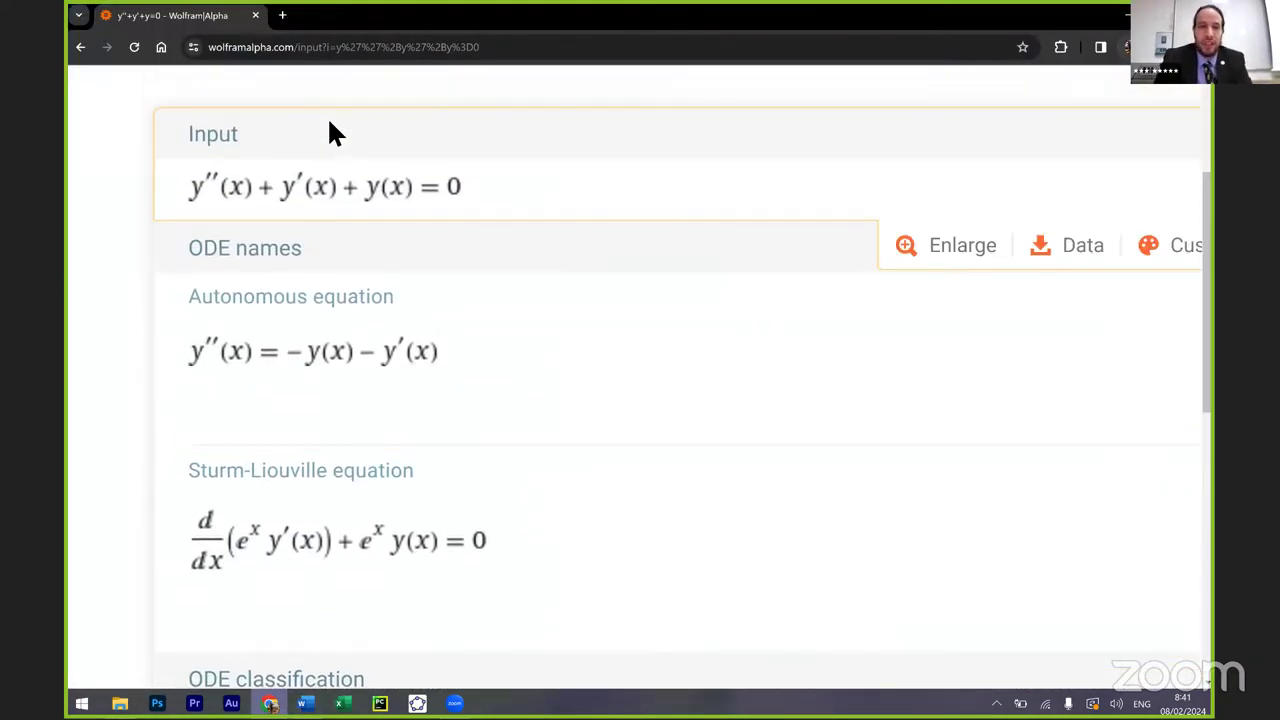
scroll(329, 131, "down", 5, "ctrl")
scroll(420, 128, "up", 3)
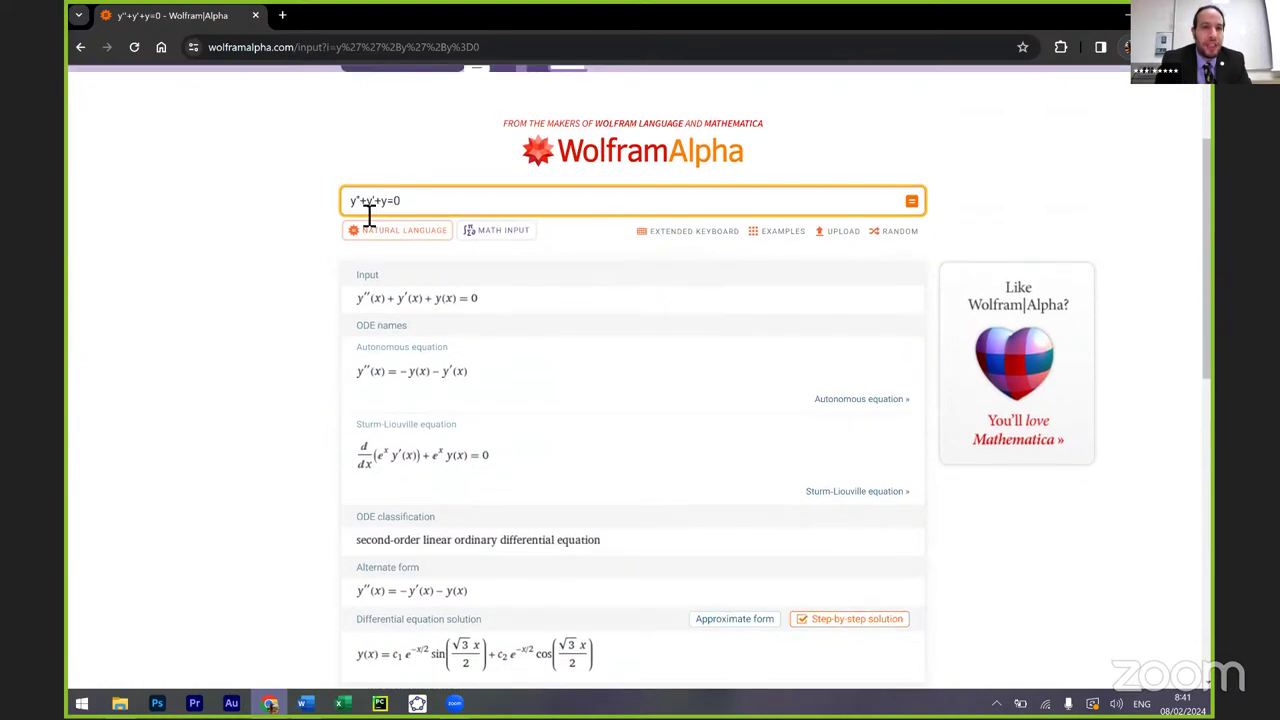
left_click(370, 203)
type("x")
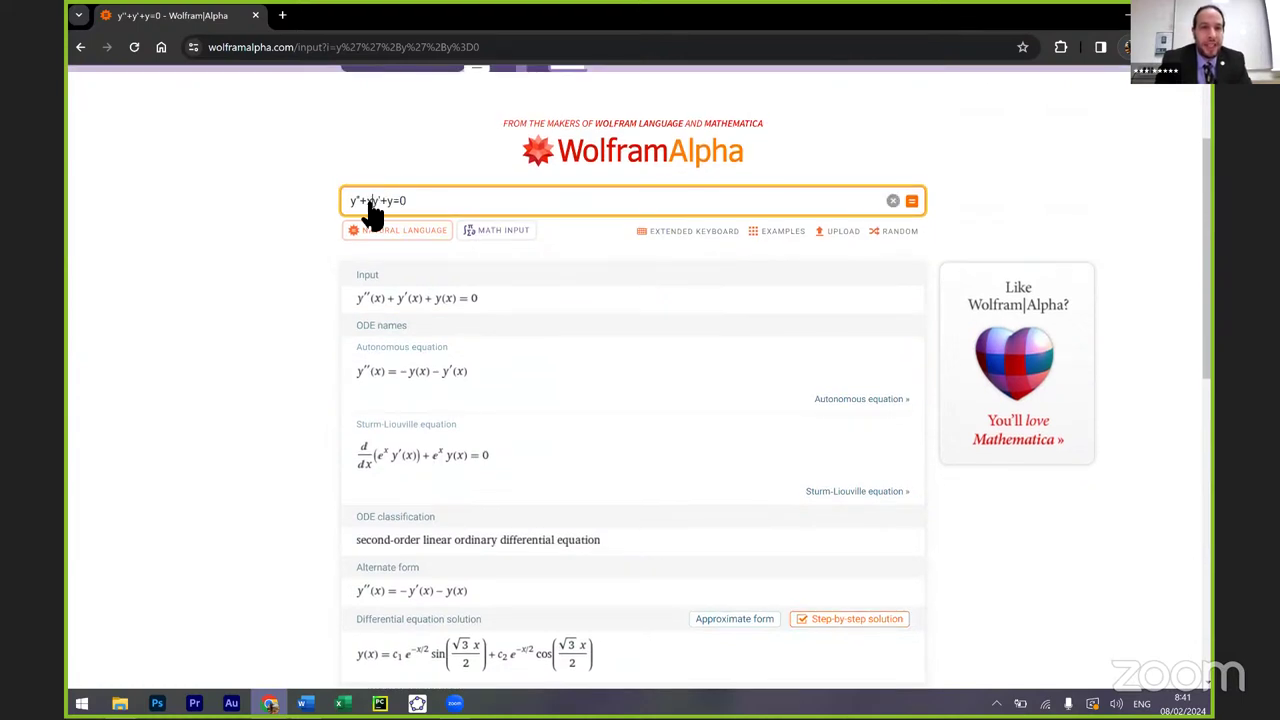
key("Return")
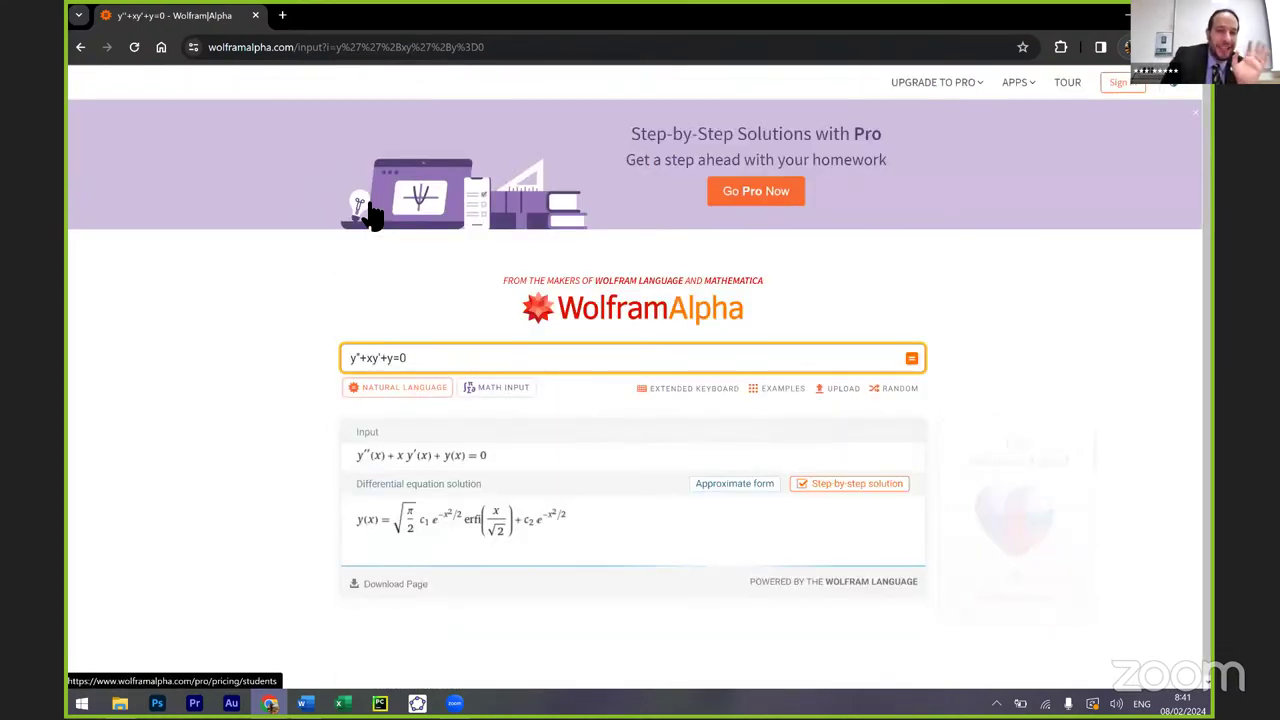
scroll(281, 383, "down", 4)
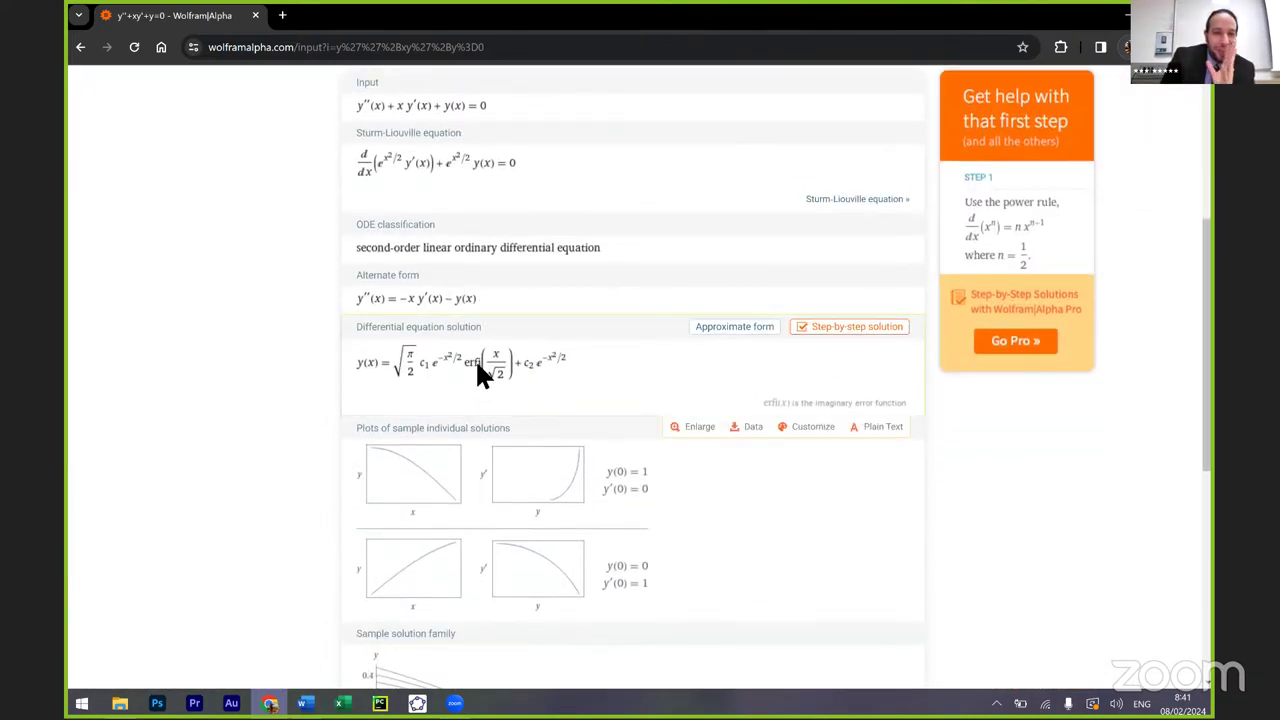
scroll(466, 370, "up", 4)
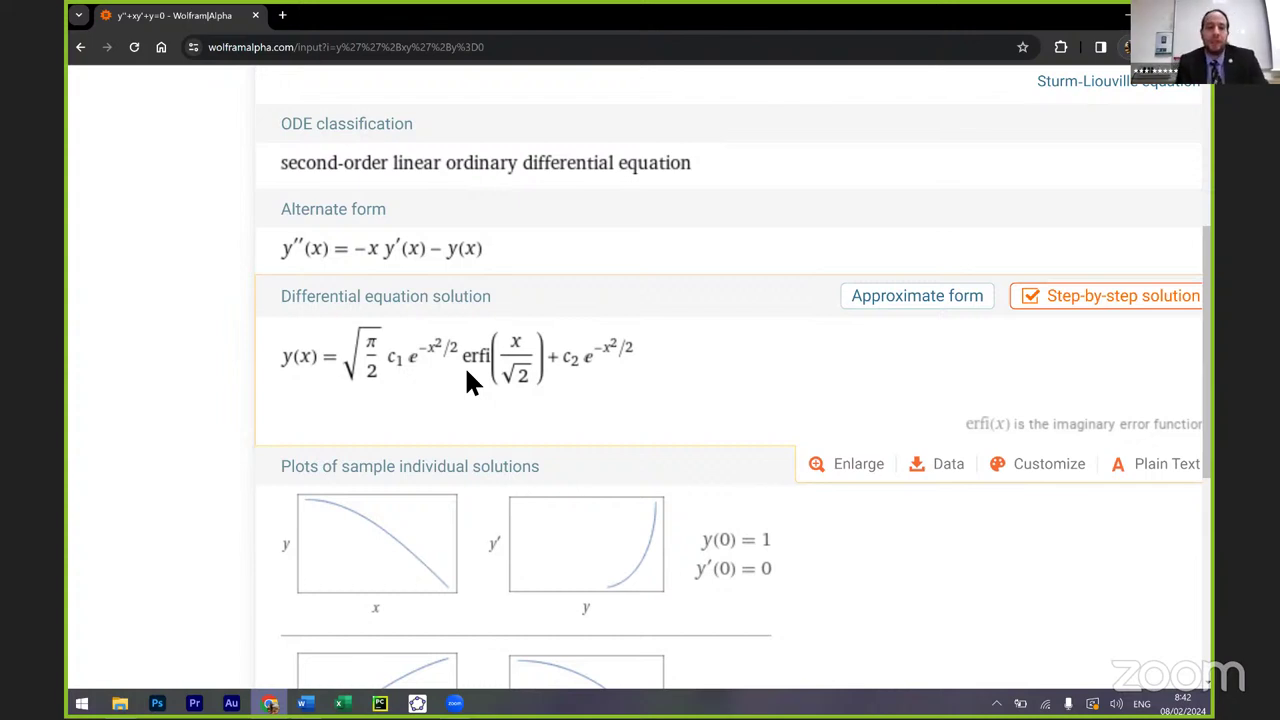
Return to the Word document and add the Hebrew line "אם נחזור למשוואה הקפיץ" below the general solution
key("alt+Tab")
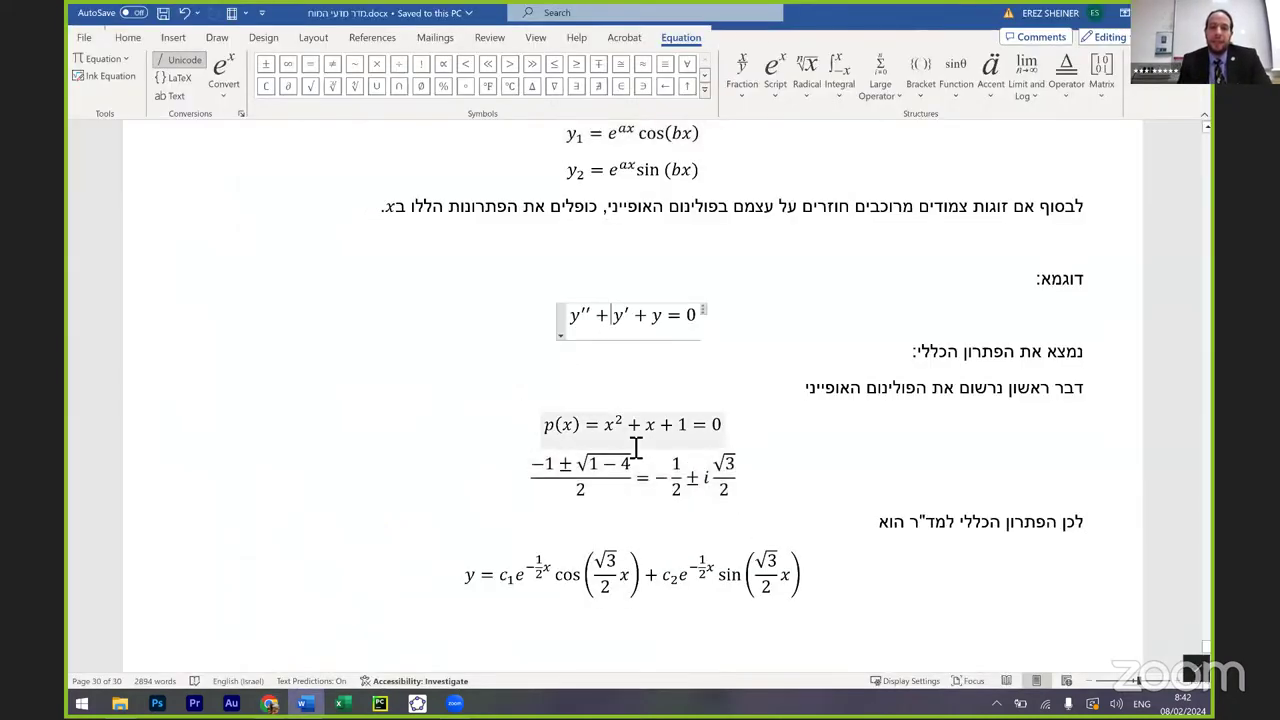
scroll(841, 358, "down", 4)
left_click(853, 382)
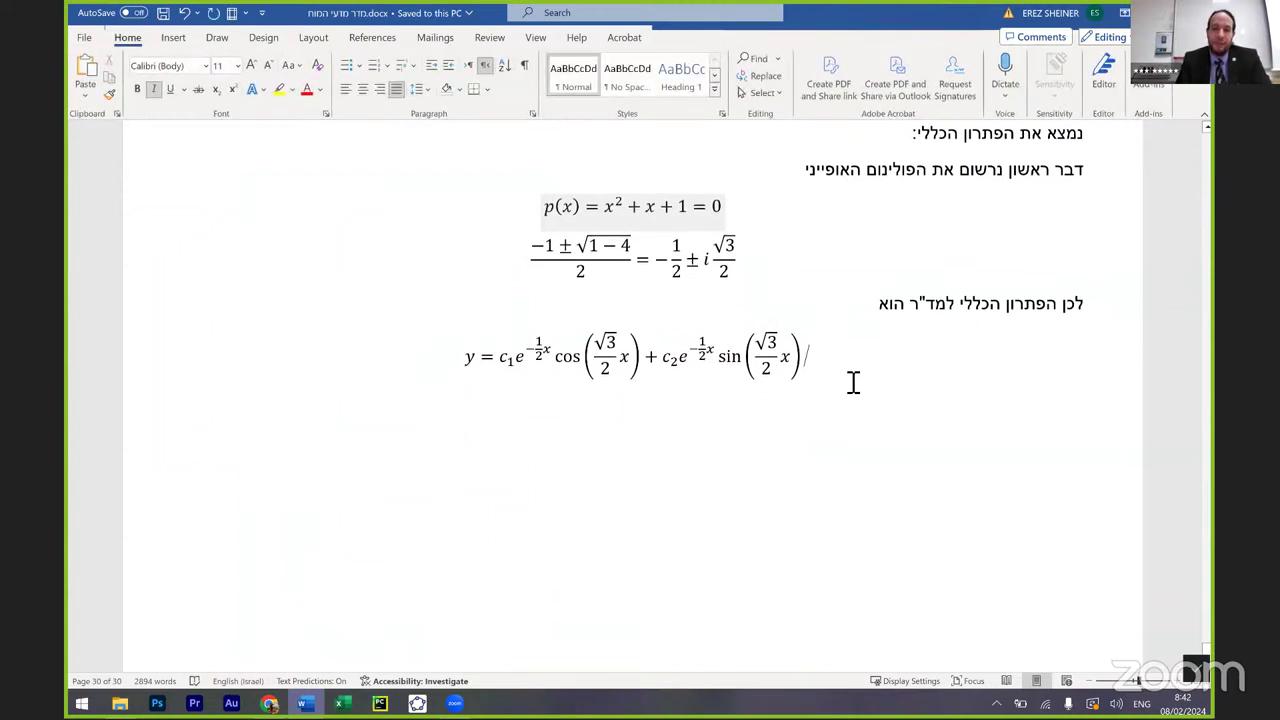
key("alt+shift")
key("Return")
type("אם")
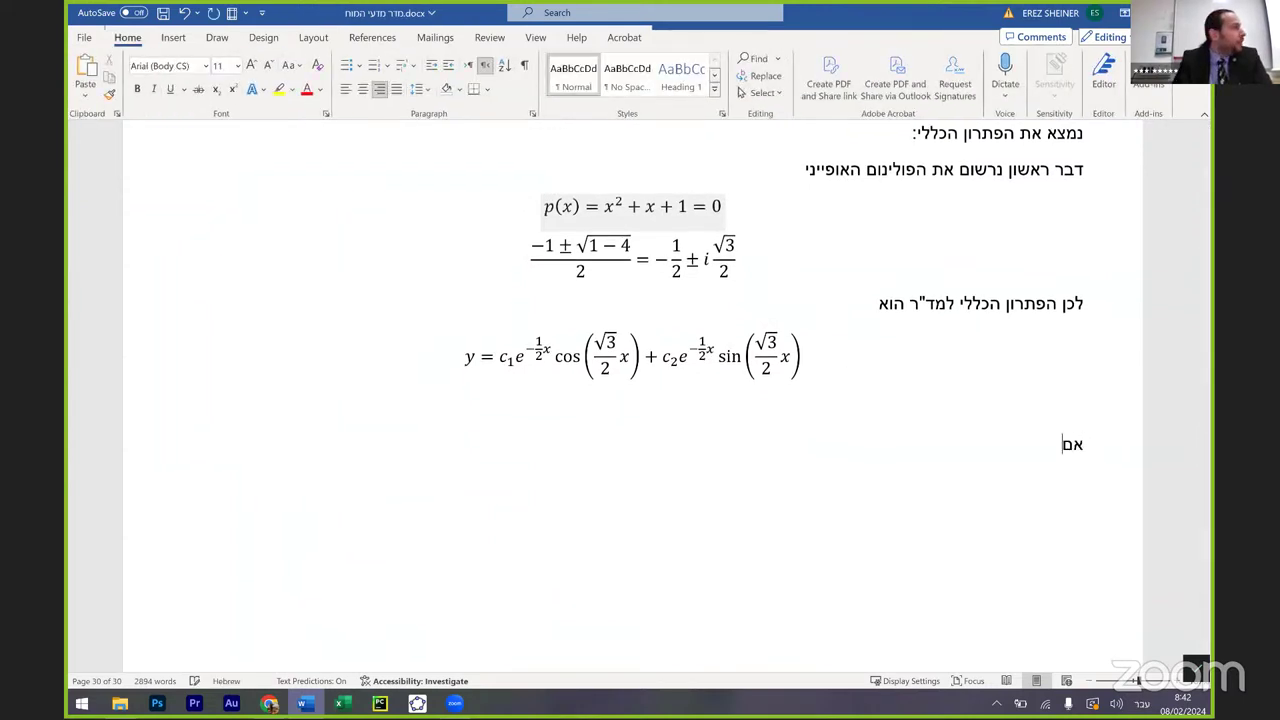
type(" נחזור למש")
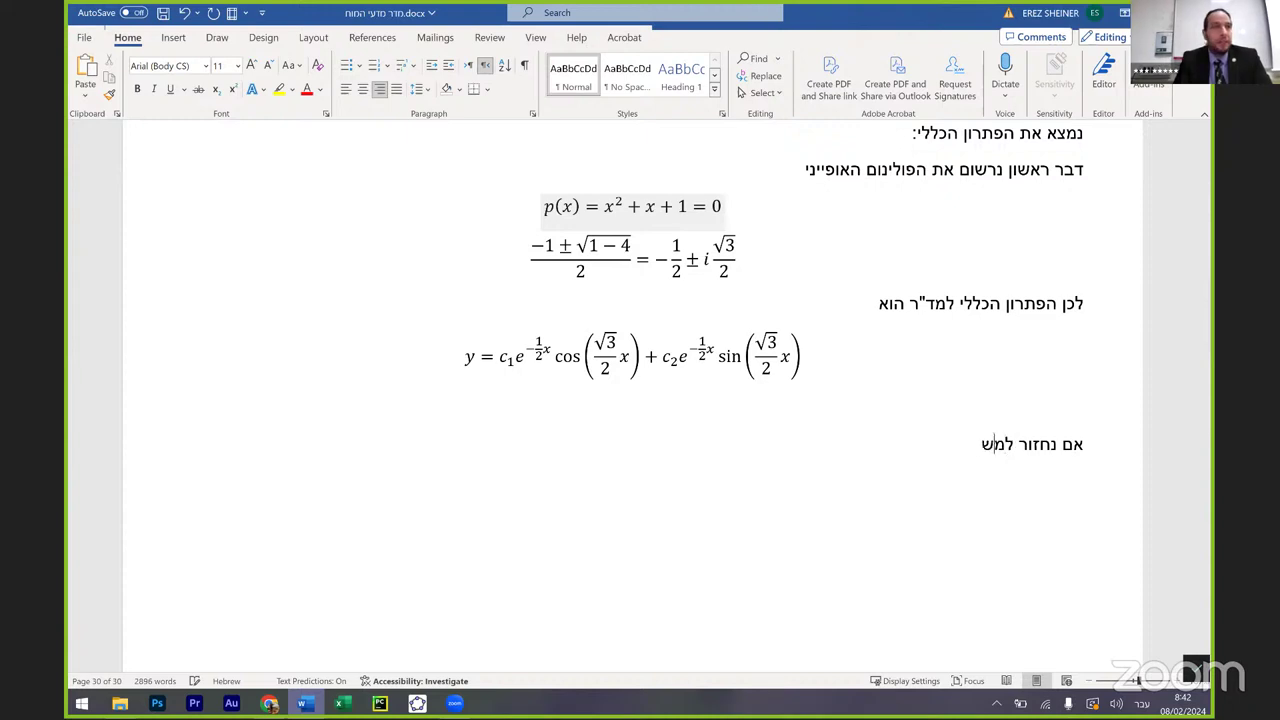
type("וואה הקפיץ")
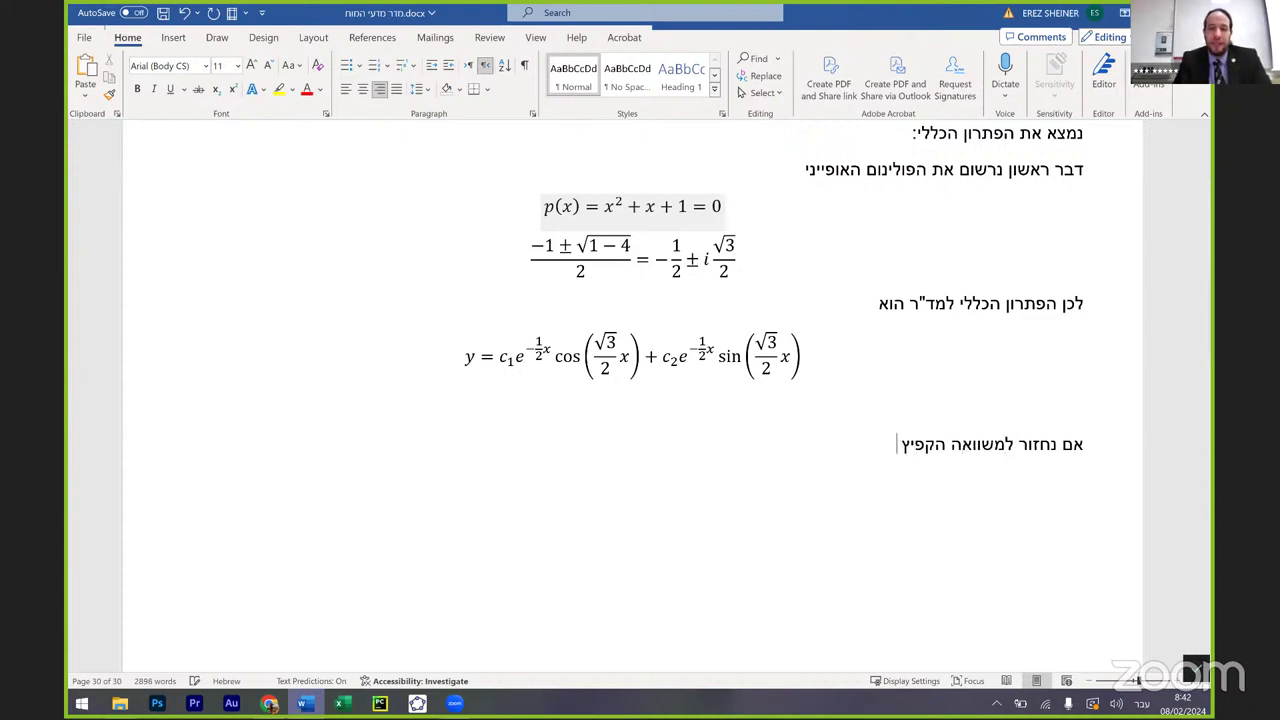
Insert the spring equation −kX = mX'' on a new line below the Hebrew sentence
key("Return")
key("alt+equal")
type("-k")
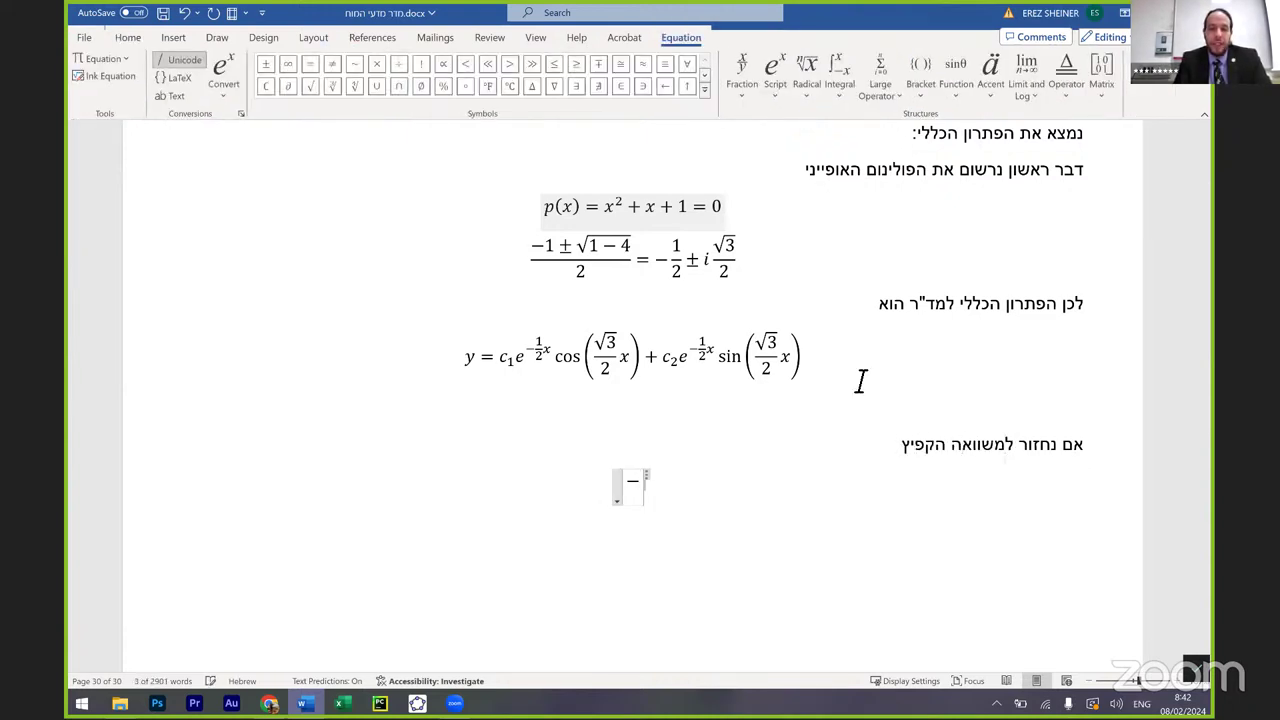
type("X =")
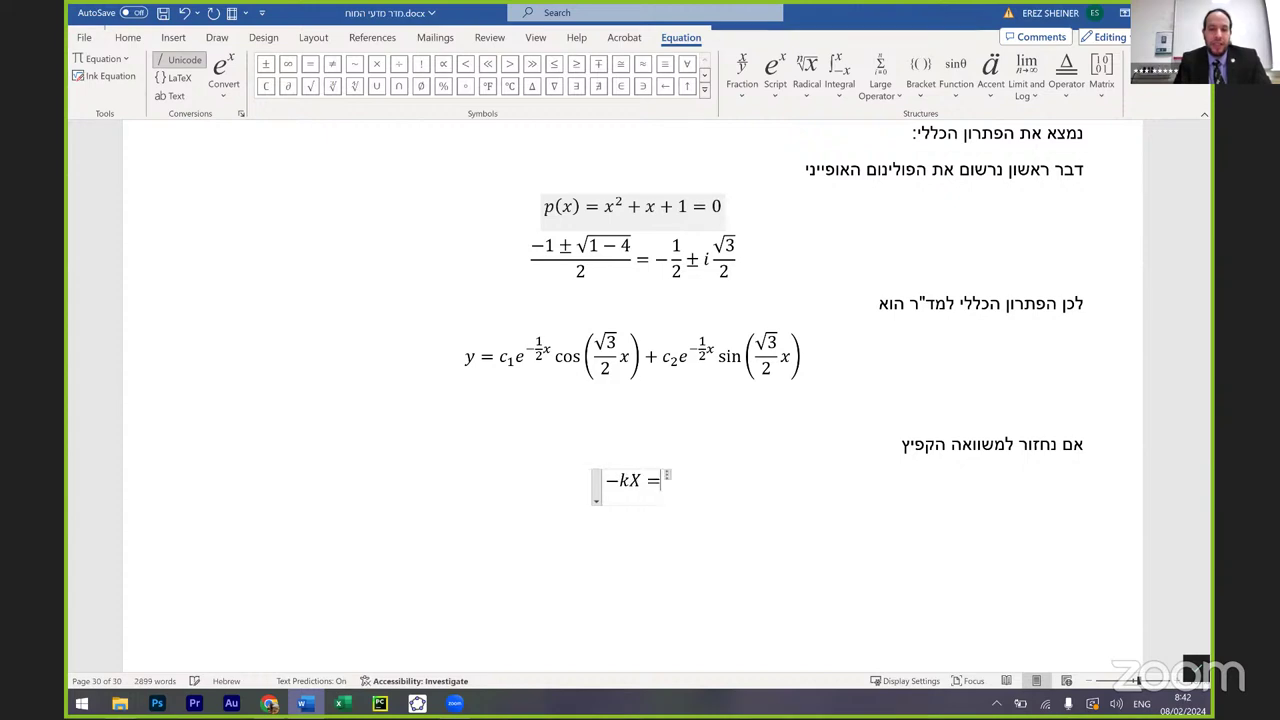
type(" mX''")
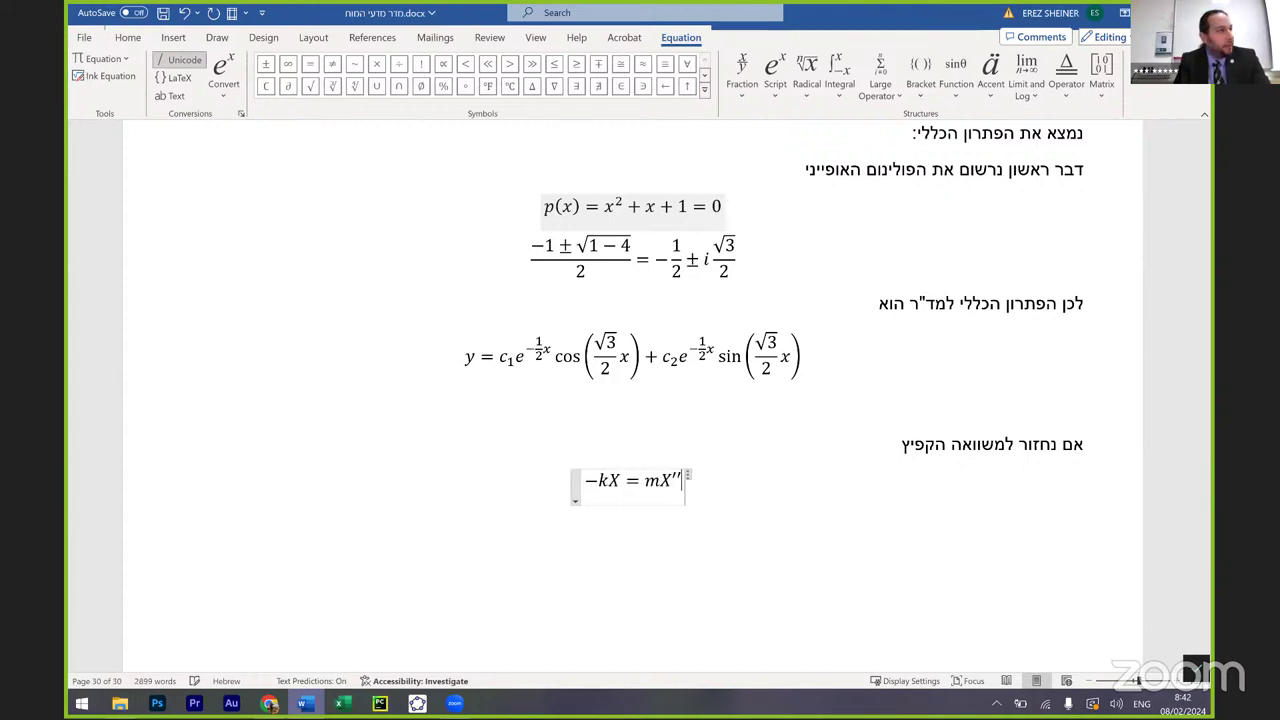
Add the Hebrew line "נסדר את זה כמד"ר לינארית הומוגנית עם מקדמים קבועים" below the spring equation
key("Return")
key("alt+shift")
type("נס")
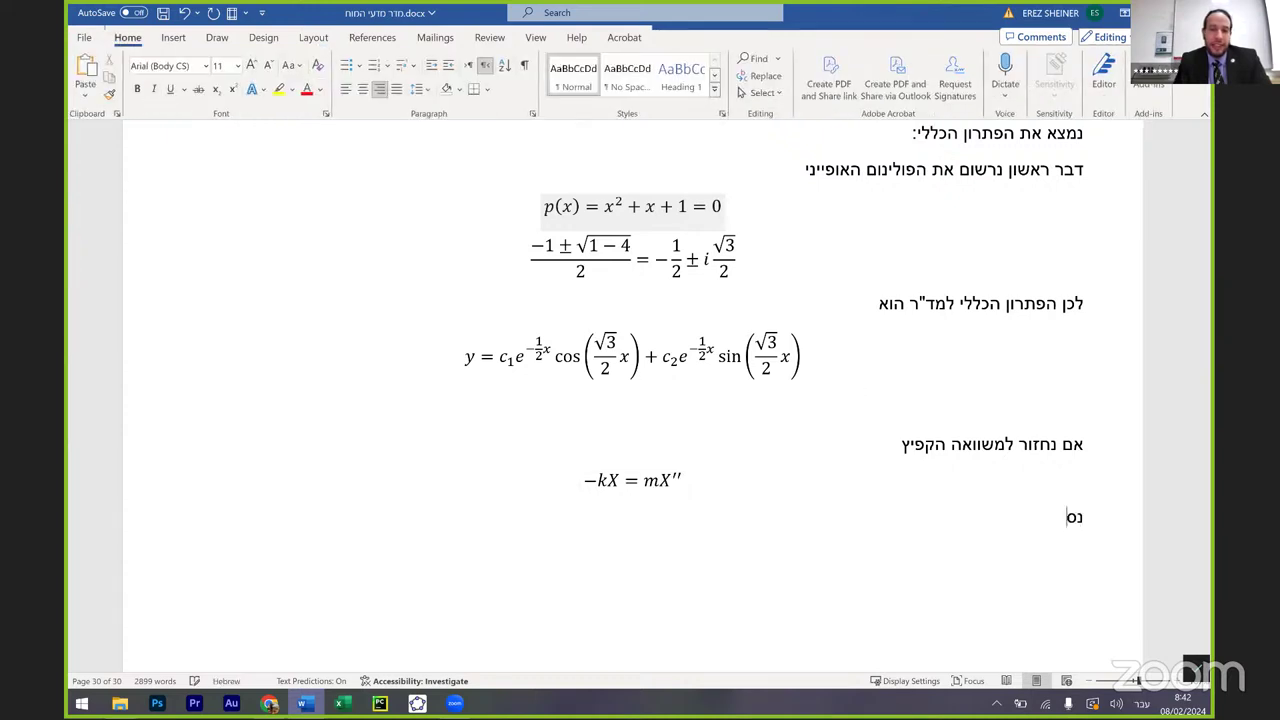
type("דר את זה כמד\"ר לינארית הומוגנית עם מקדמים קבועים")
Insert the rearranged equation X'' + (k/m)X = 0, with k/m as a fraction, on a new line
key("Return")
key("alt+equal")
type("X''")
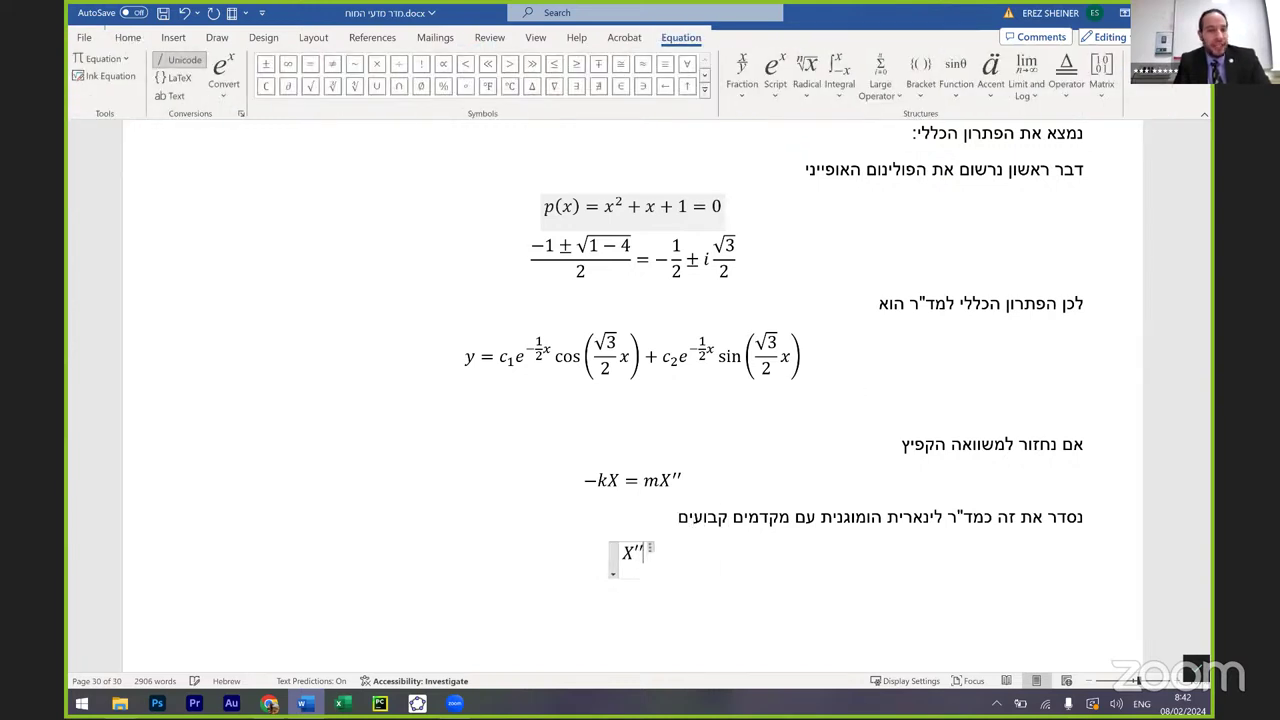
type(" + ")
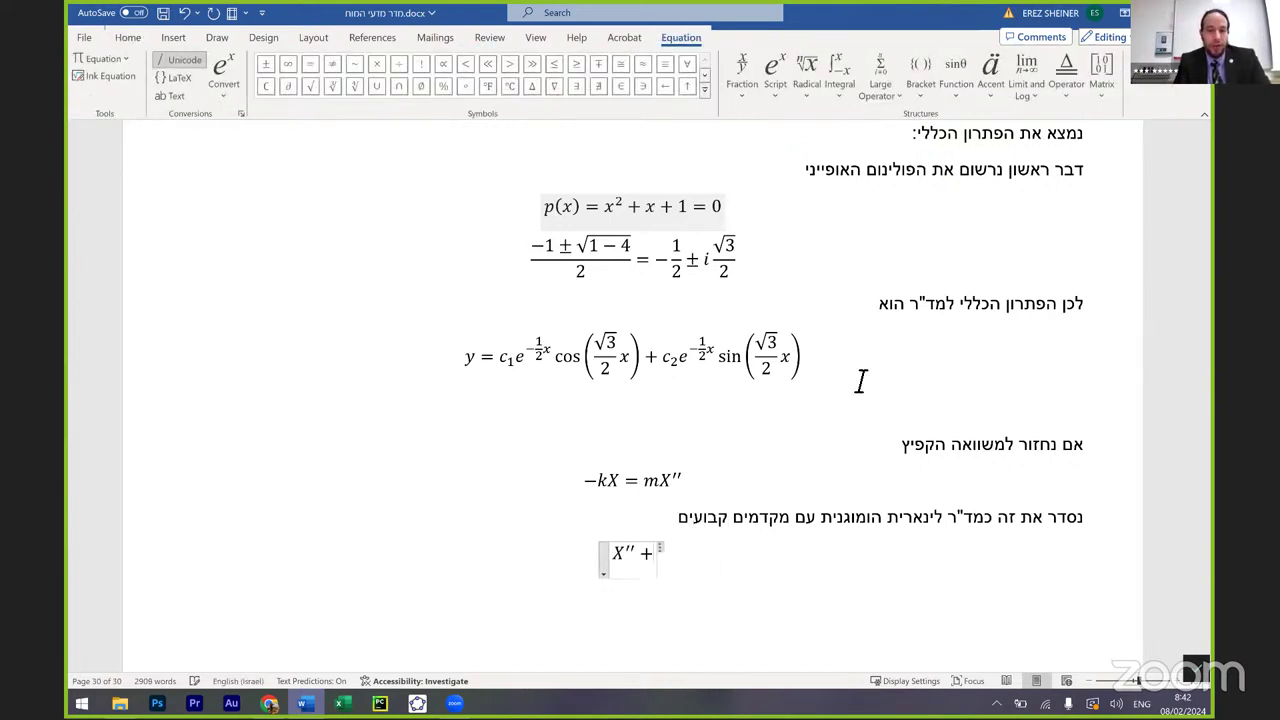
type("k/m")
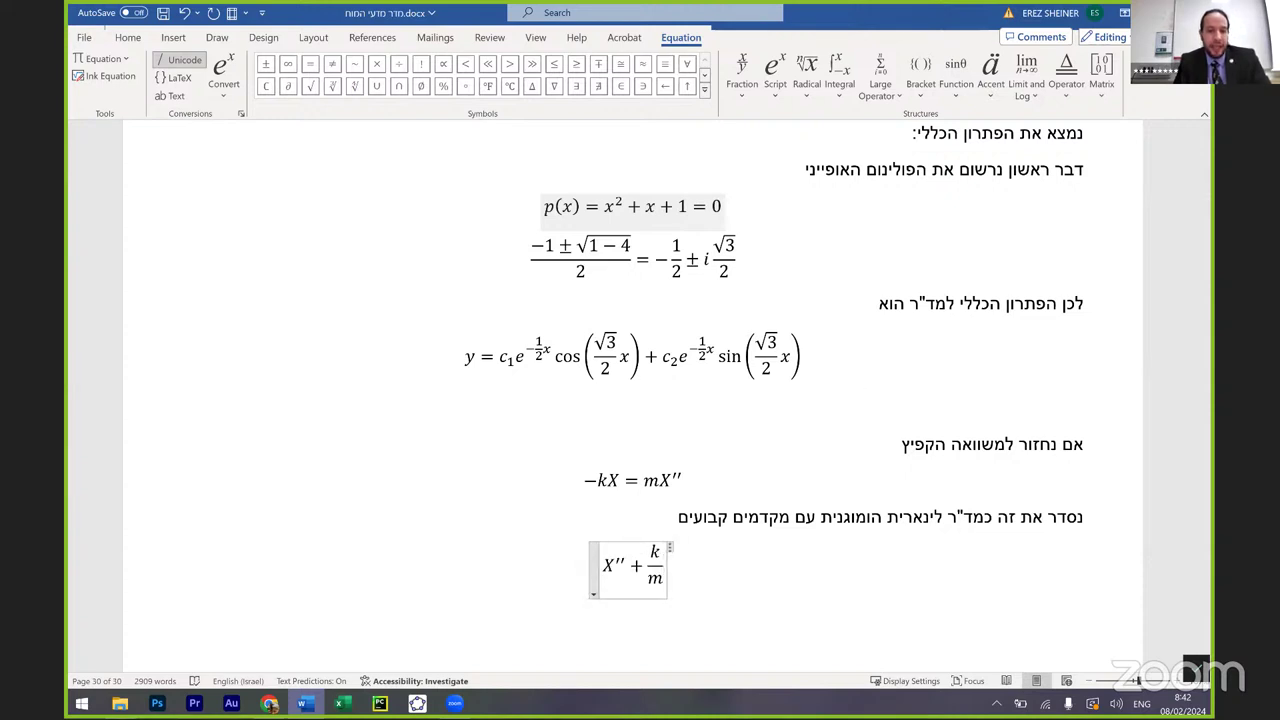
type(" X = 0")
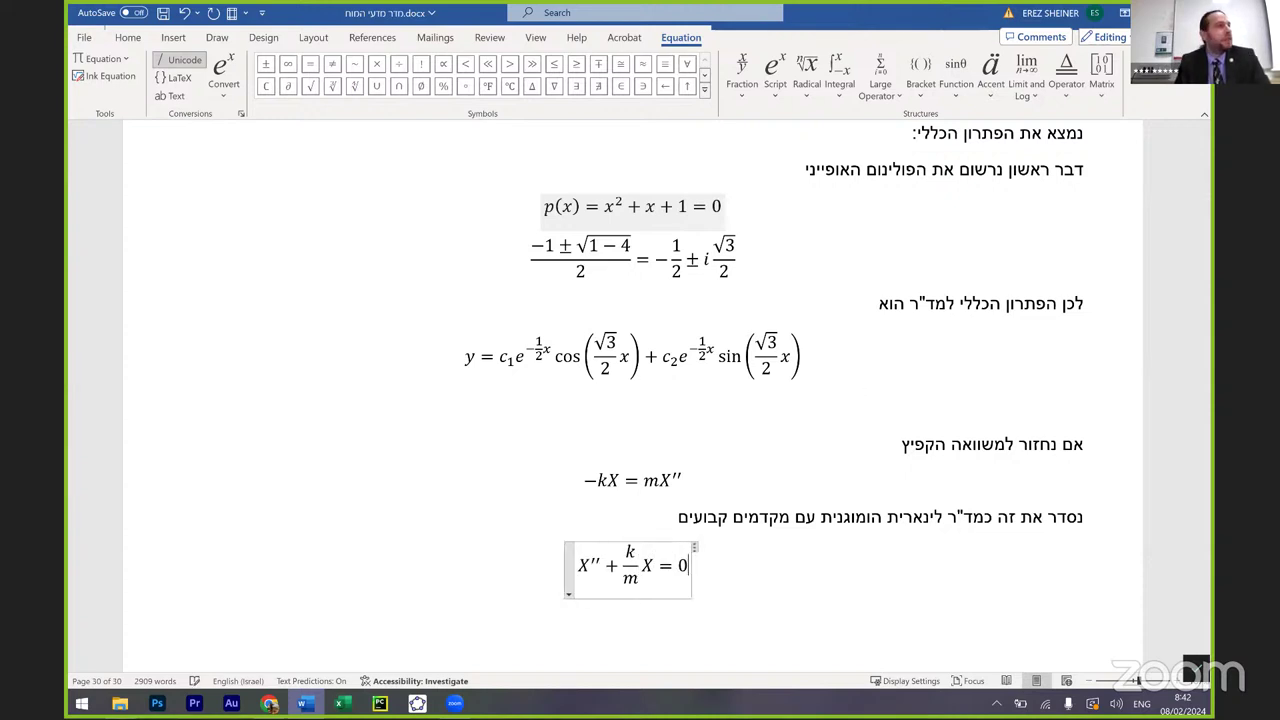
Add the Hebrew line "הפולינום האופייני הוא" below the rearranged equation
scroll(640, 400, "down", 1)
key("Return")
type("הפולי")
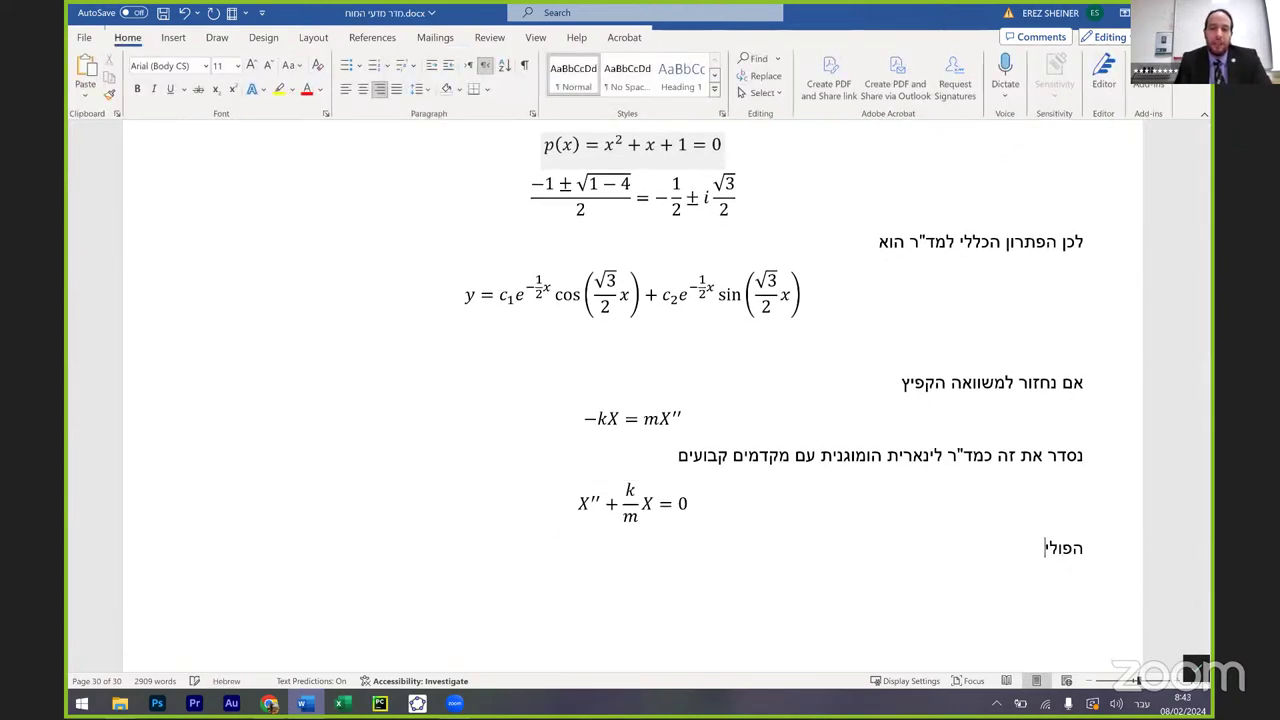
type("נום האופייני הוא")
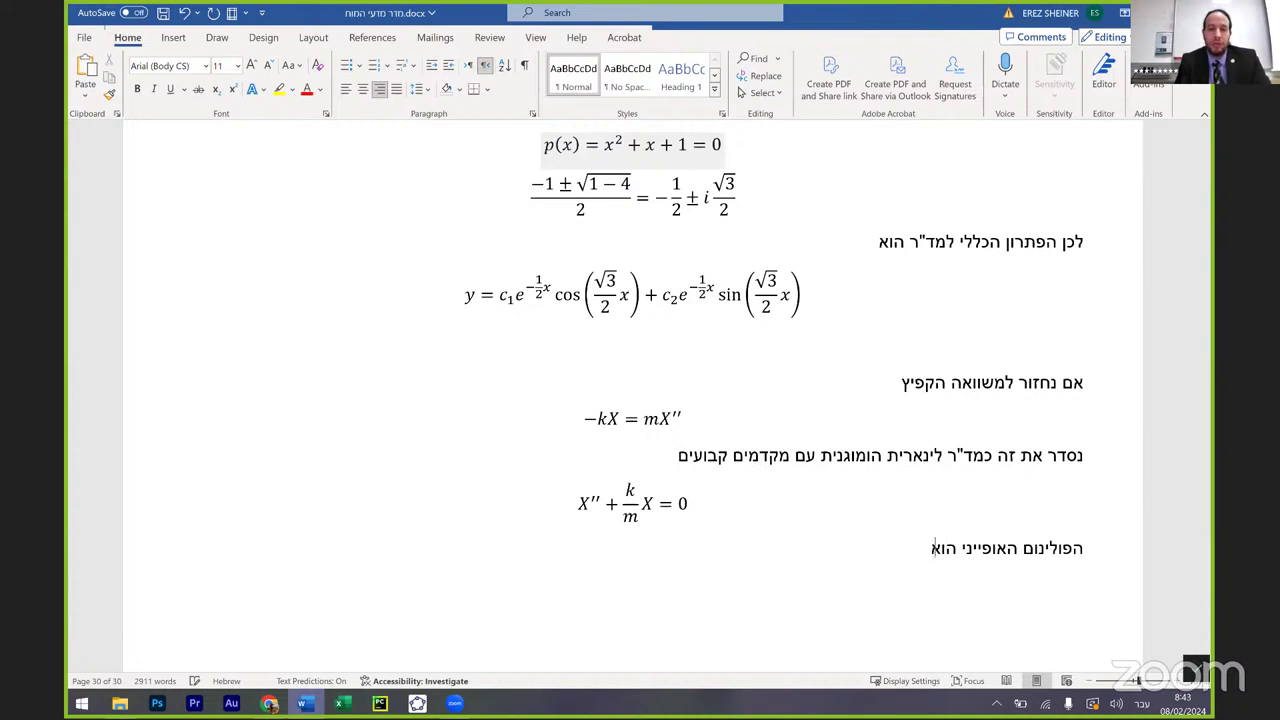
Insert an equation for the characteristic polynomial reading x² + k/m on a new line
key("Return")
key("alt+equal")
type("x^2 ")
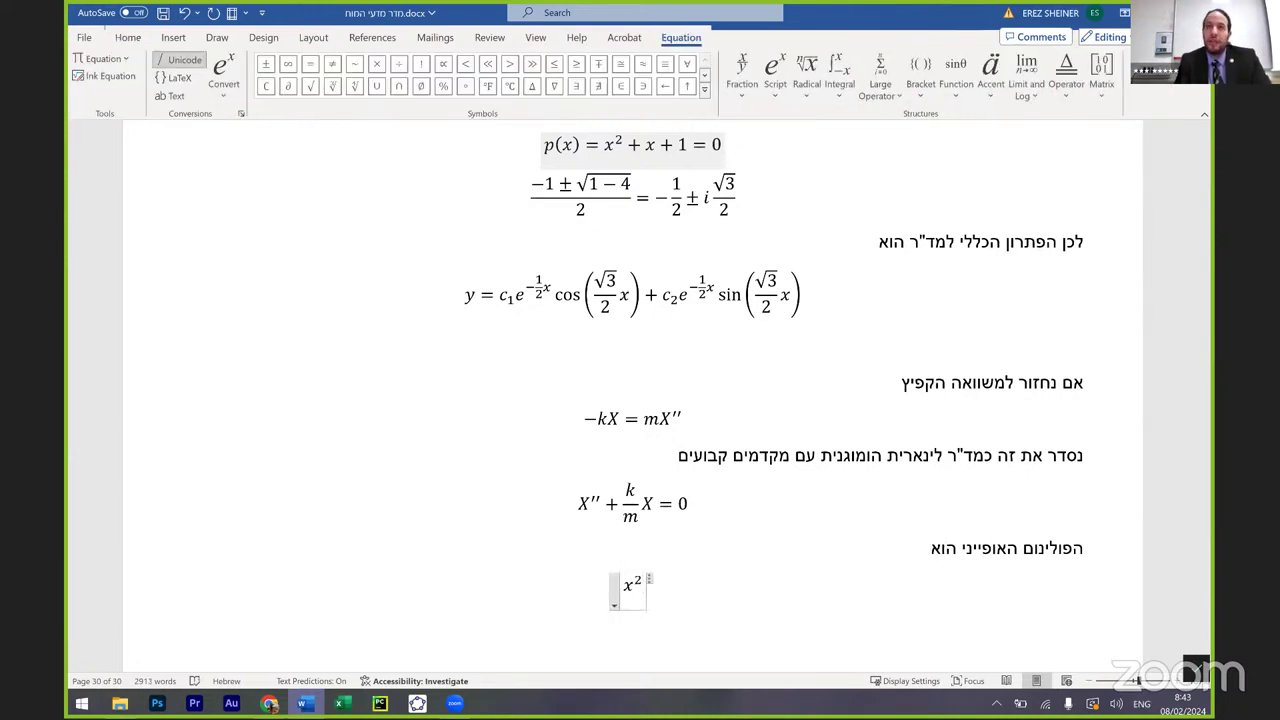
type("+k/m")
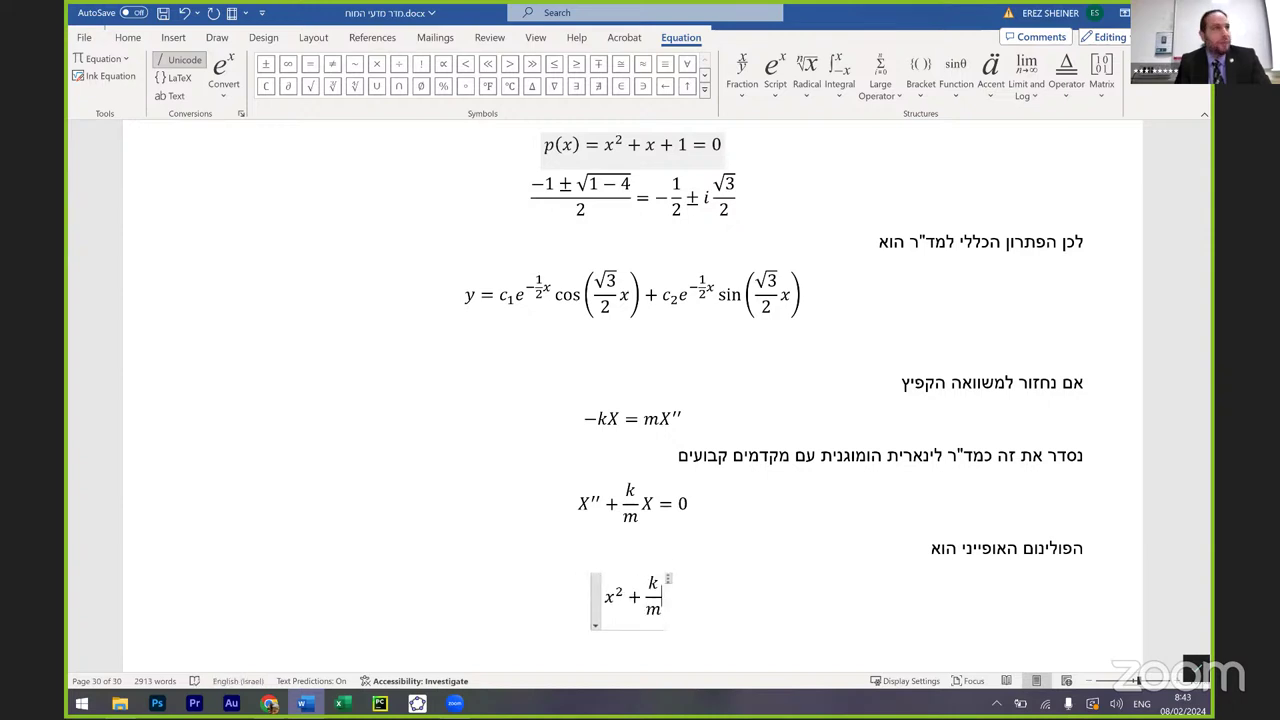
Add p(x)= in front of x² in the characteristic polynomial equation
key("Left")
key("Left")
key("Left")
key("Left")
key("Left")
key("Left")
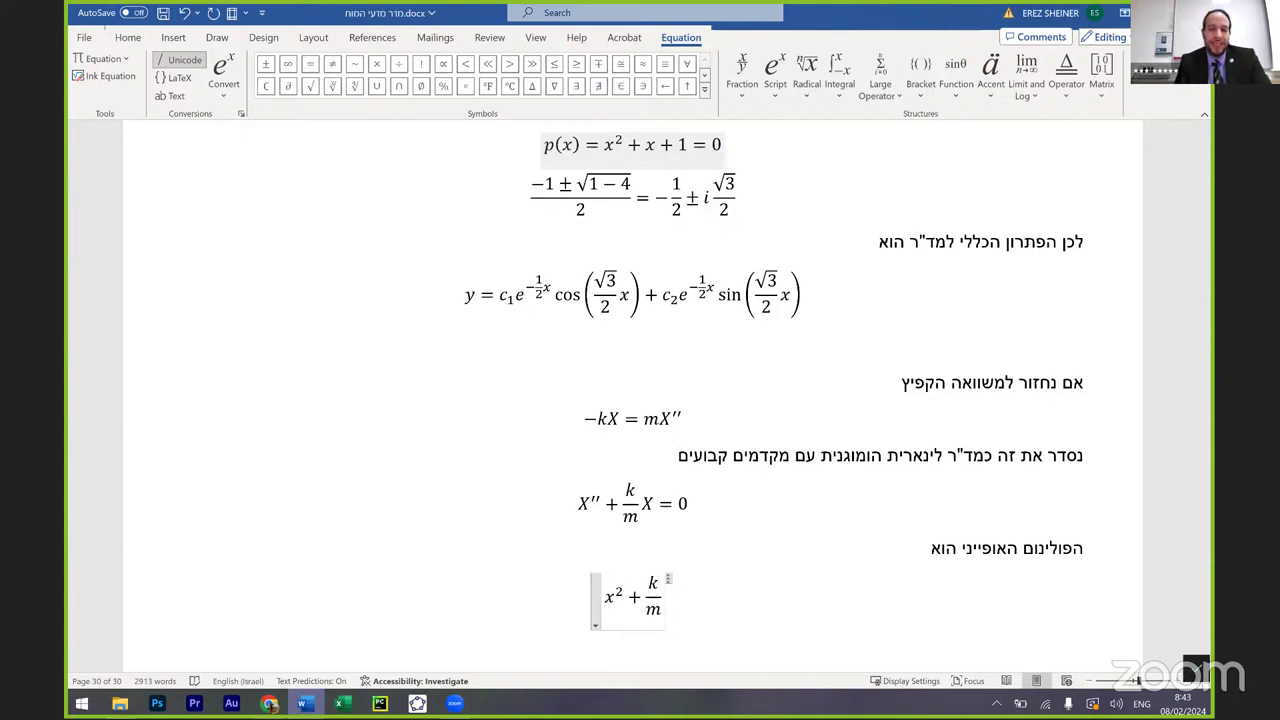
type("p(x)=")
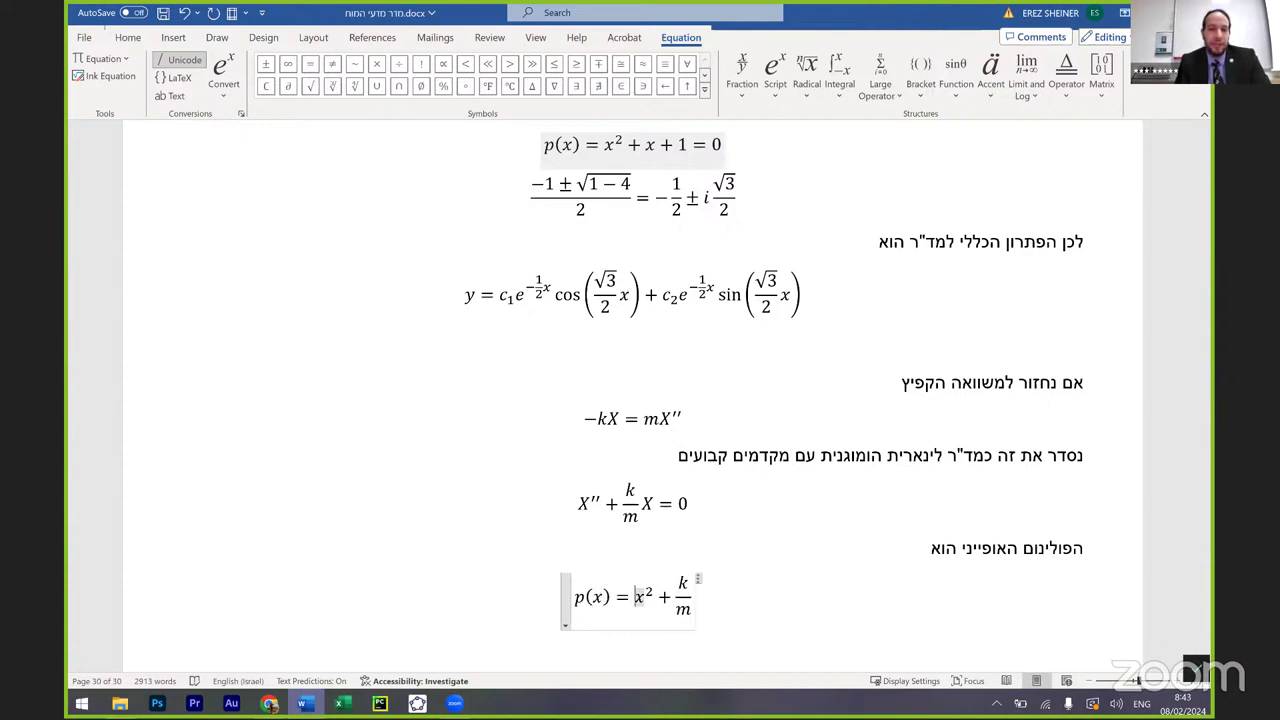
Append =0 after the k/m fraction at the end of the characteristic polynomial equation
key("Right")
key("Right")
key("Right")
key("Right")
key("Right")
key("Right")
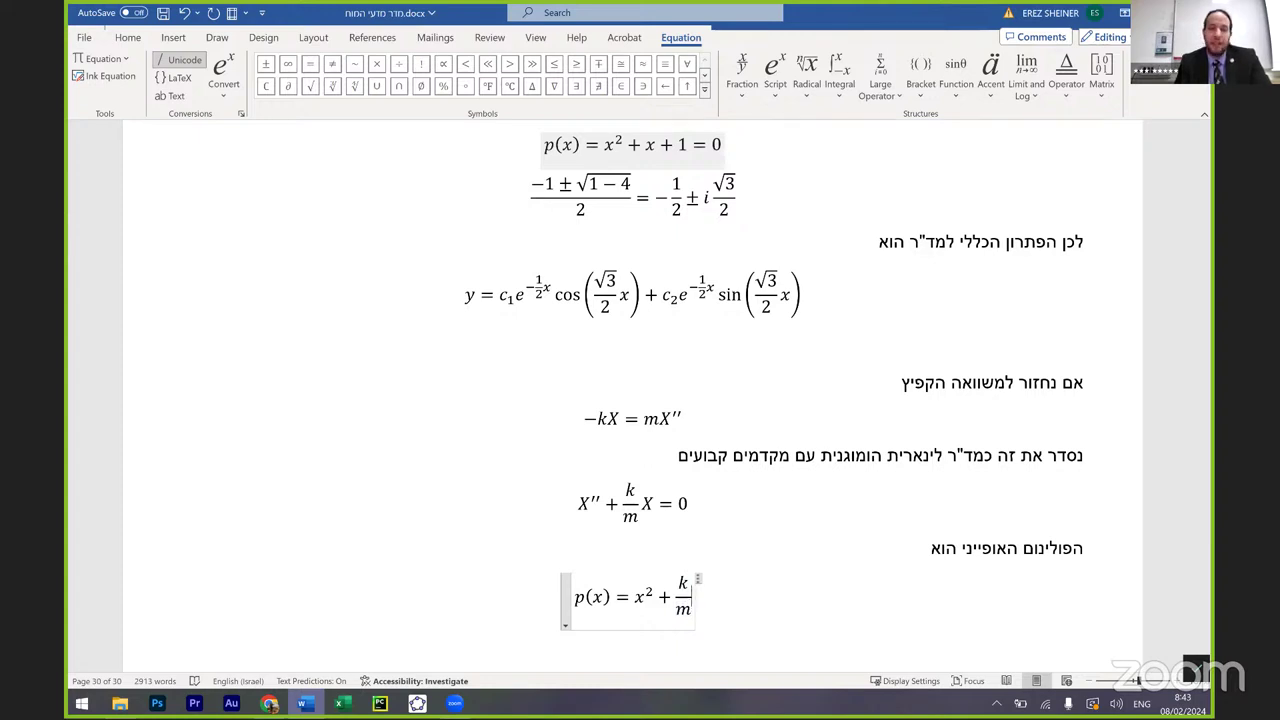
type("=0")
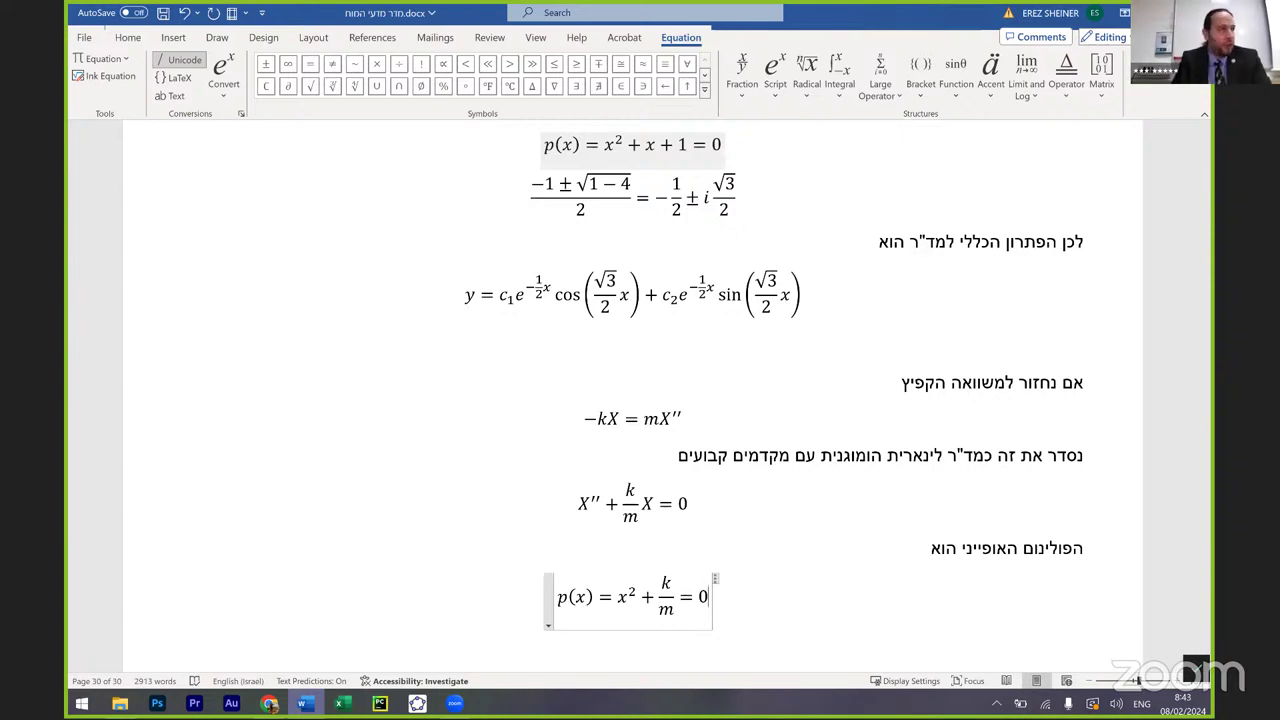
Insert a new equation below the characteristic polynomial that begins with λ, subscript 1,2, and an equals sign
key("Return")
key("alt+equal")
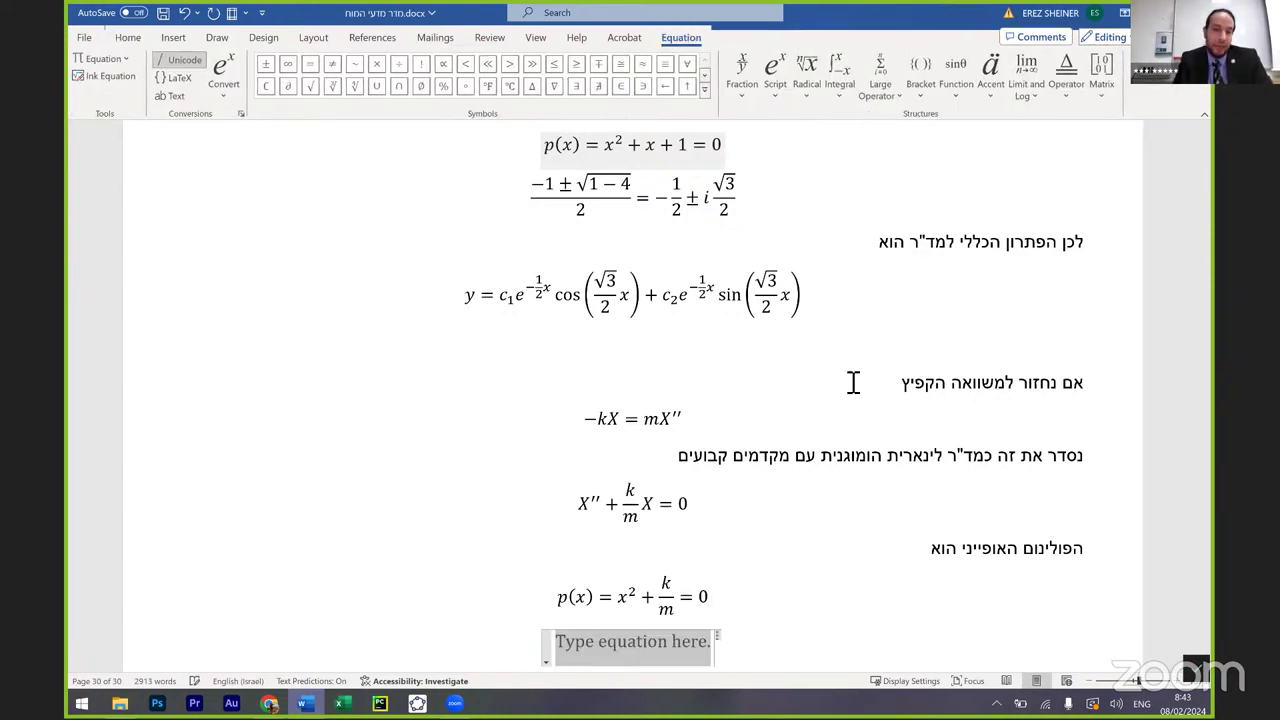
scroll(851, 380, "down", 1)
type("x^")
key("BackSpace")
type("=")
key("BackSpace")
key("BackSpace")
type("\\l")
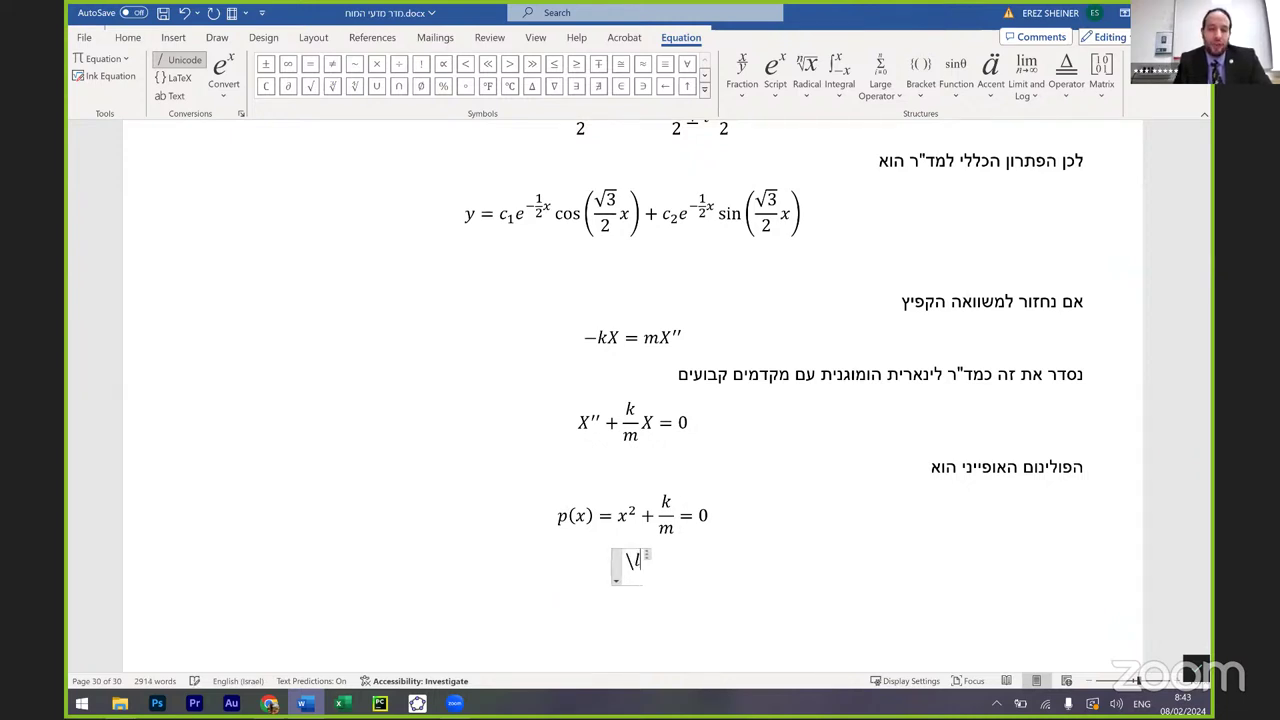
type("ambda _(1,2) ")
type("=")
Add the Hebrew line "השורשים הם:" between the characteristic polynomial and the λ equation
key("Up")
key("Return")
key("alt+shift")
type("השוושים הם:")
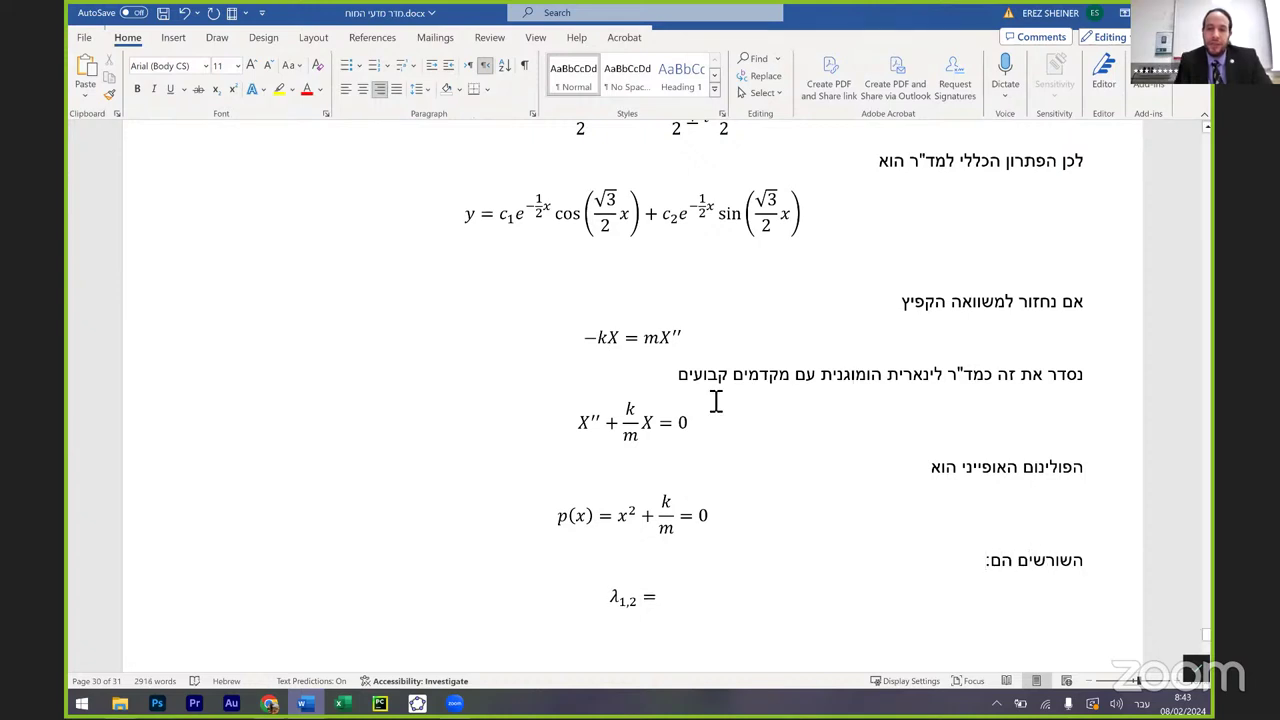
Complete the λ₁,₂ equation with ±i times the square root of the fraction k/m
left_click(662, 598)
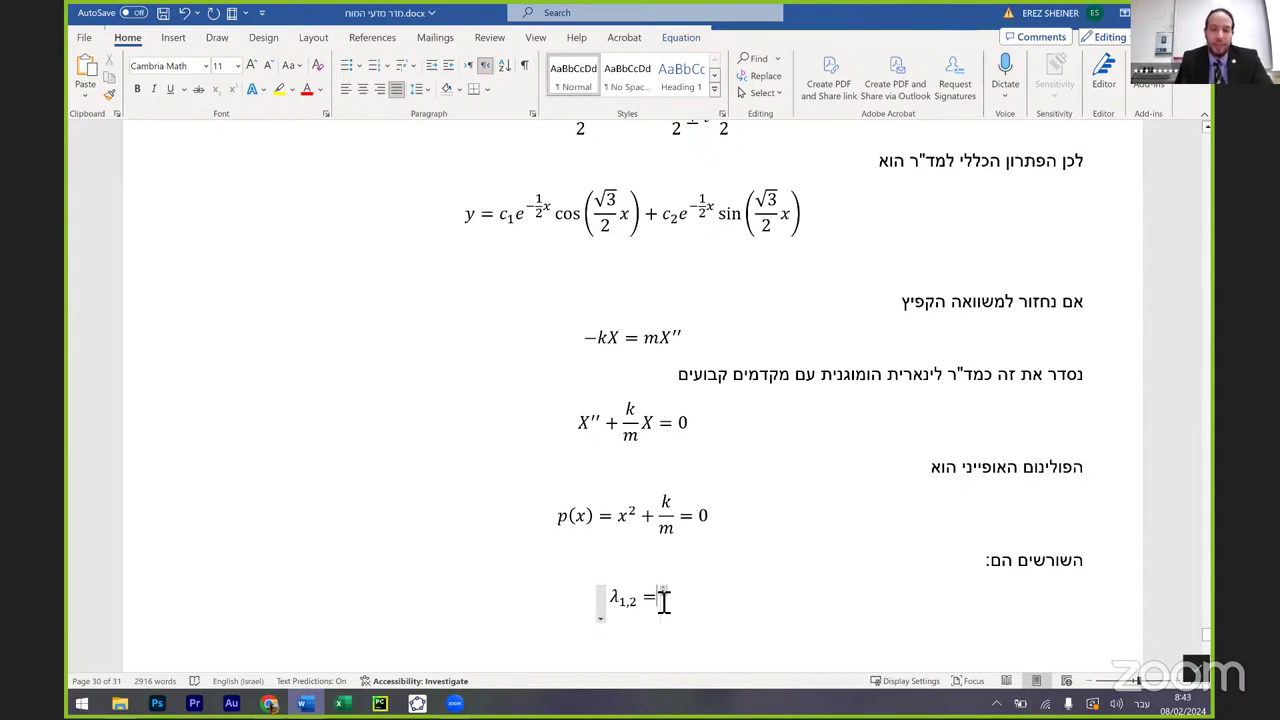
type("\\פט")
key("BackSpace")
key("BackSpace")
key("alt+shift")
type("pm i")
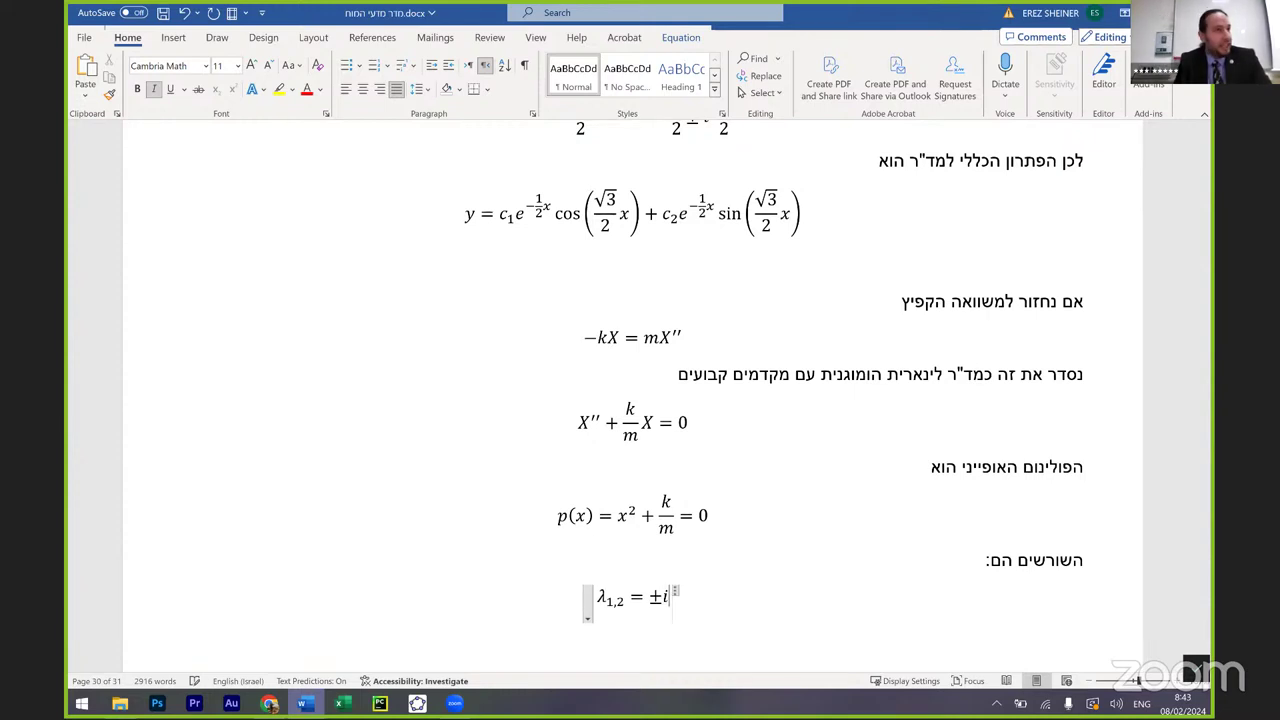
type("\\sqrt")
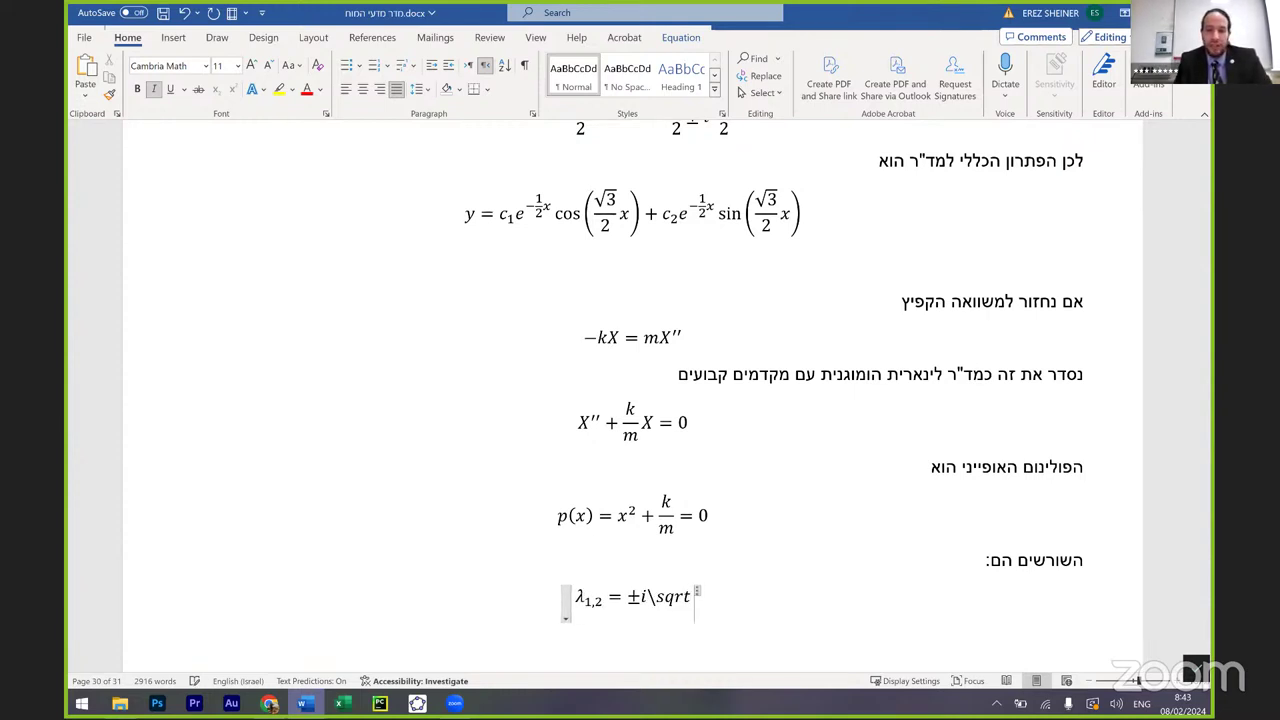
type(" k/m")
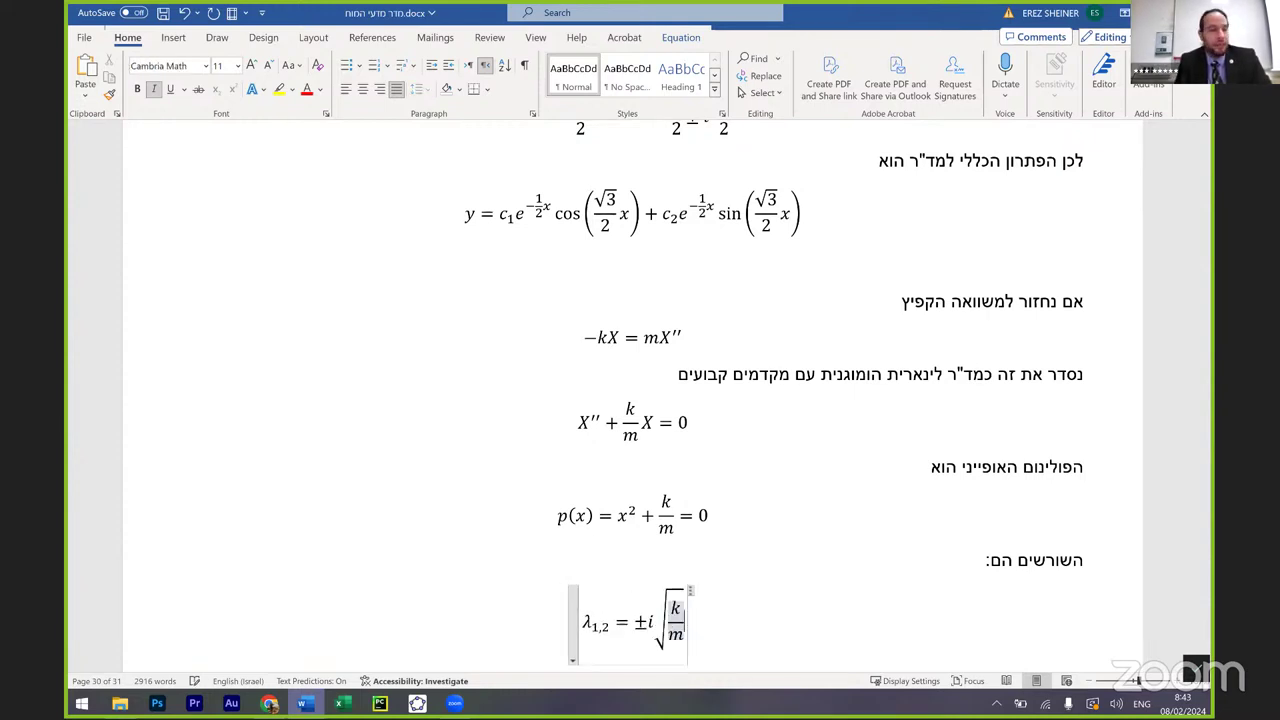
scroll(838, 392, "down", 2)
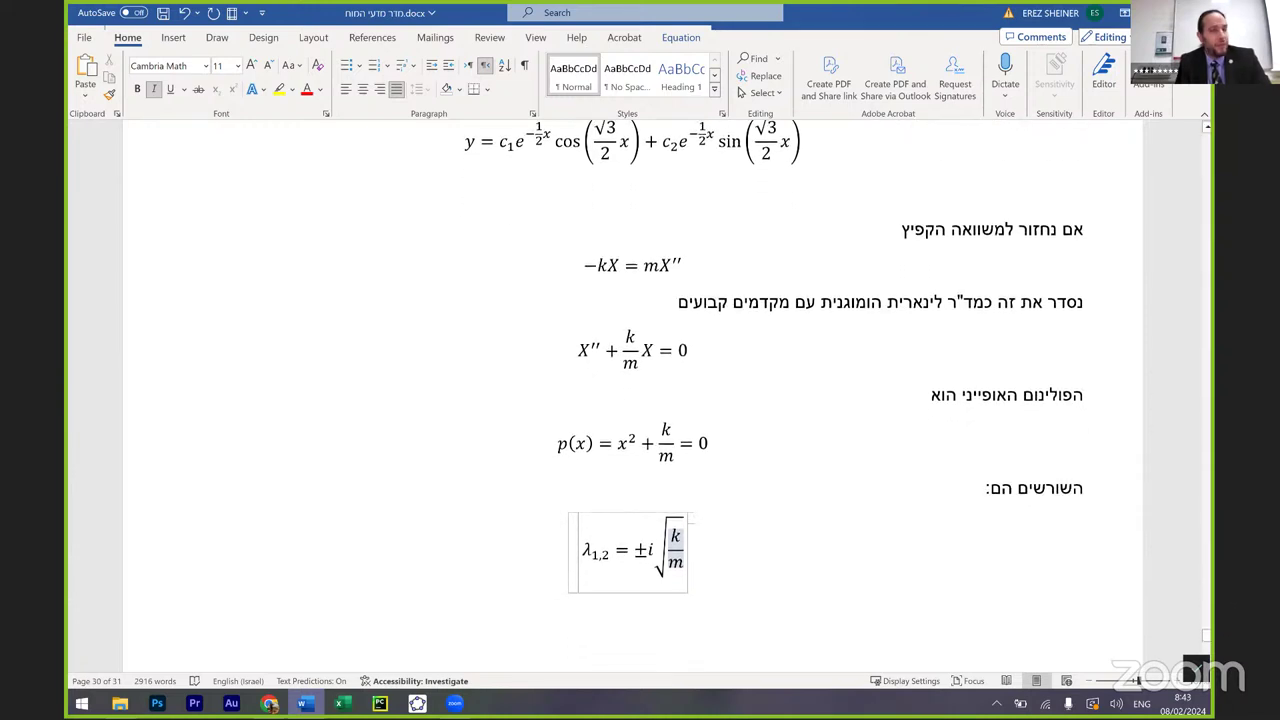
left_click(668, 432)
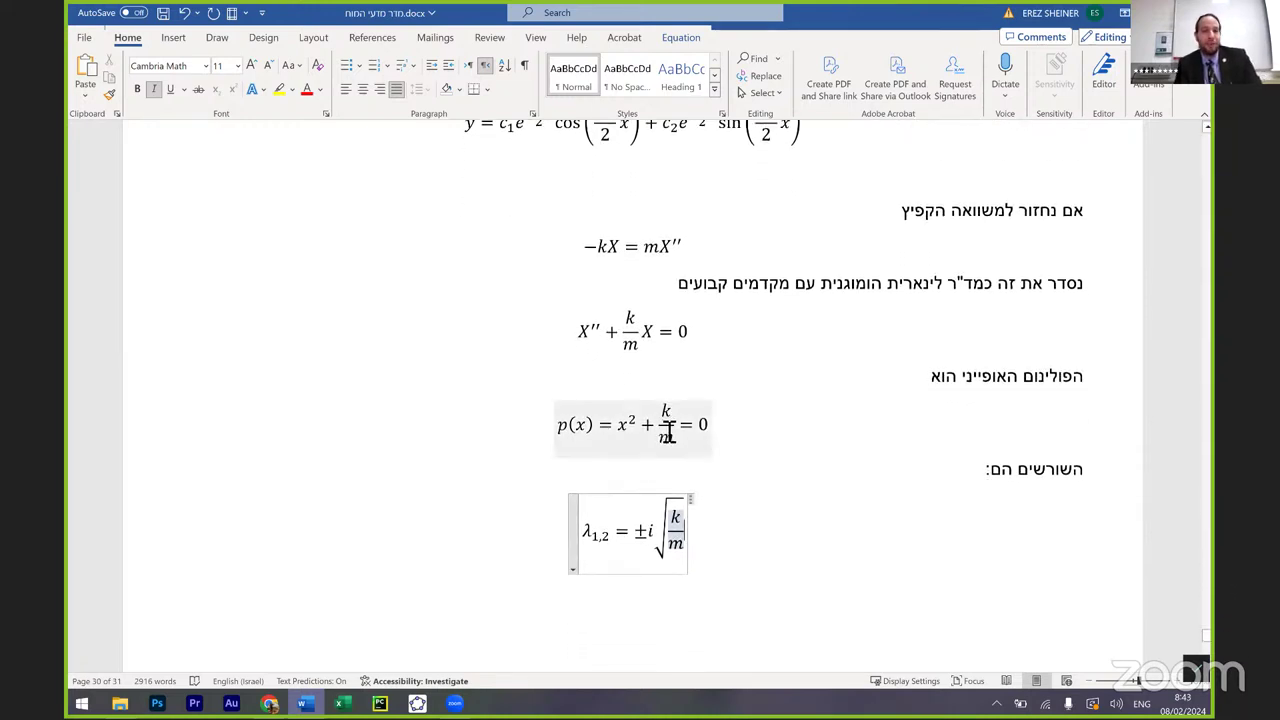